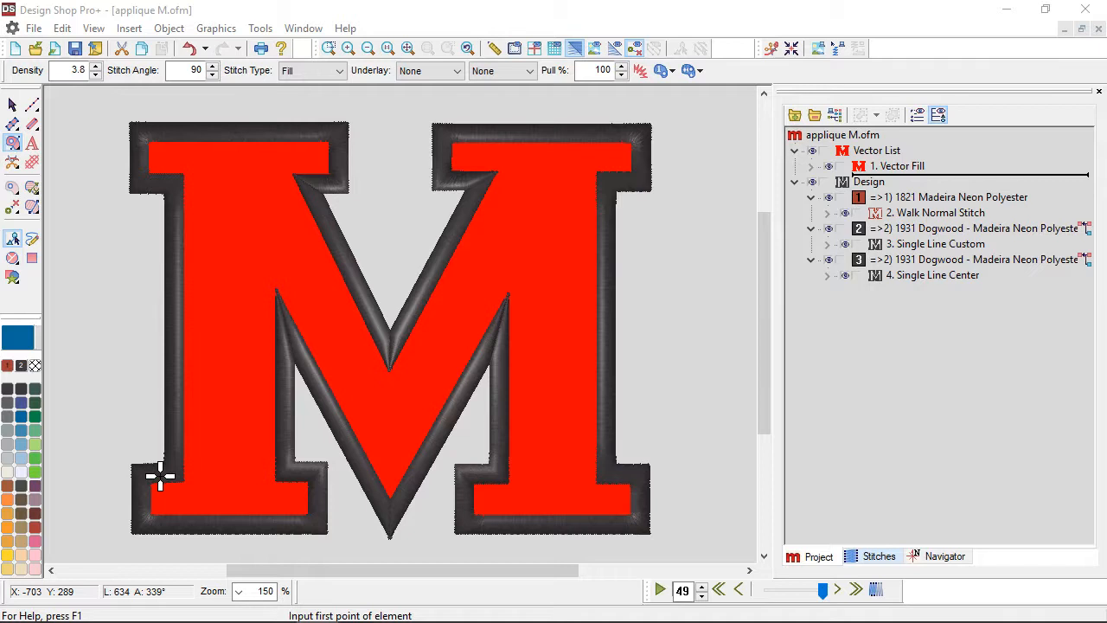
Pull a point on the M's right edge outward in the walk, tackdown and cover stitch outlines separately
click(901, 213)
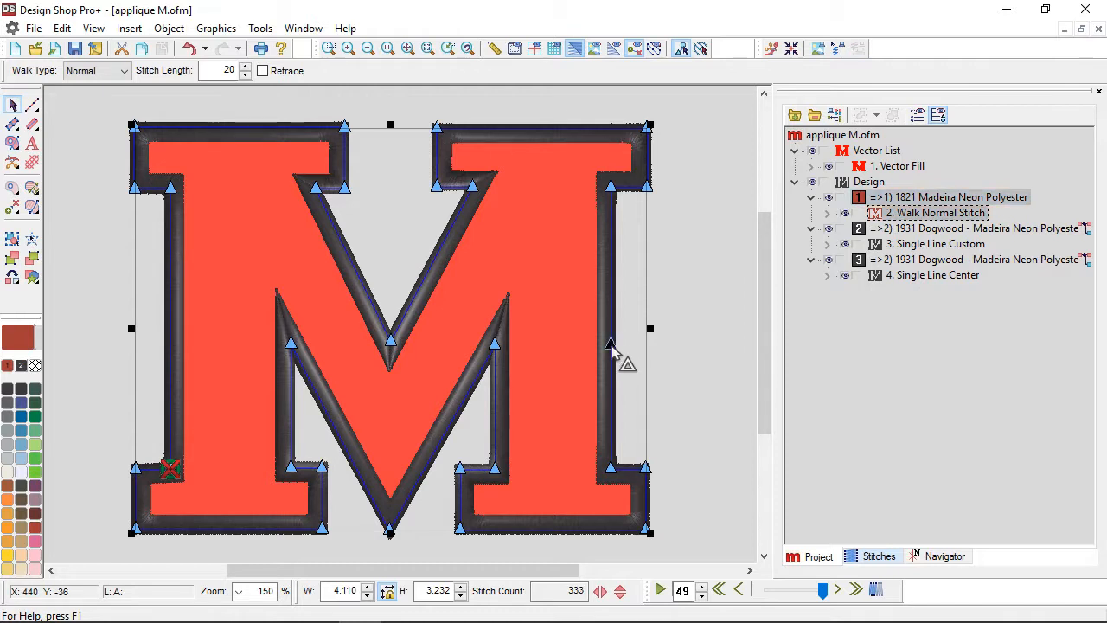
drag(613, 351, 675, 307)
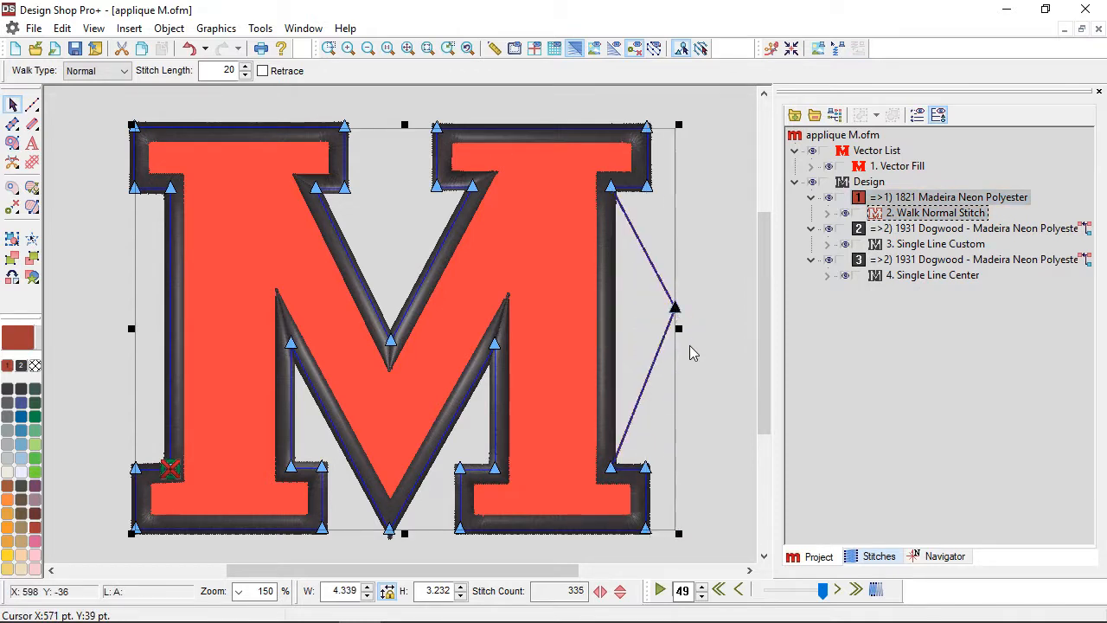
click(892, 244)
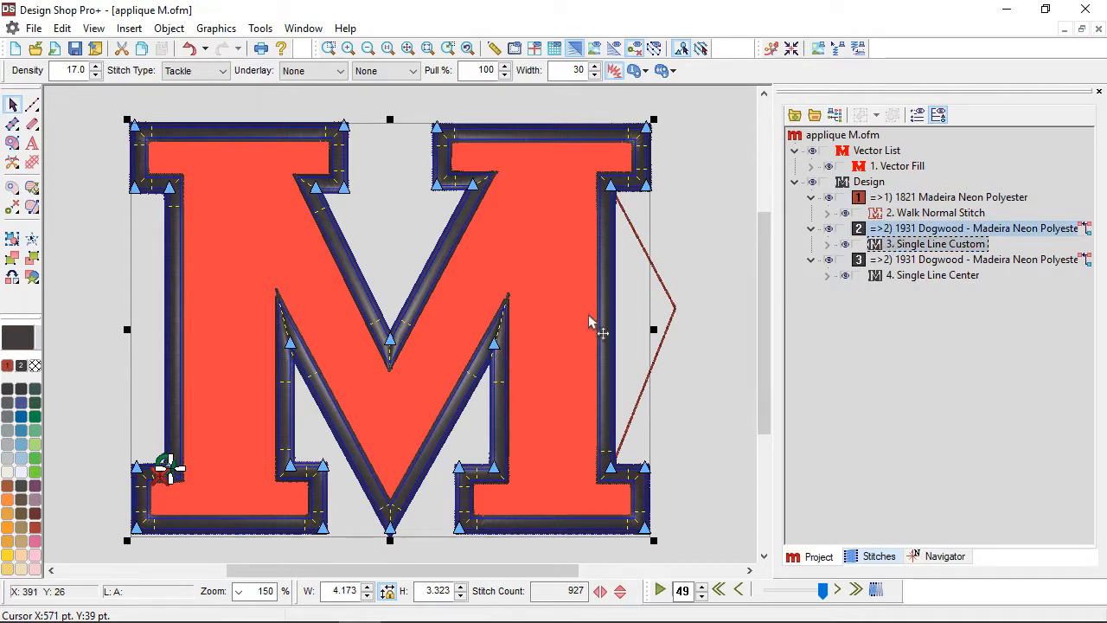
click(613, 321)
drag(610, 321, 675, 309)
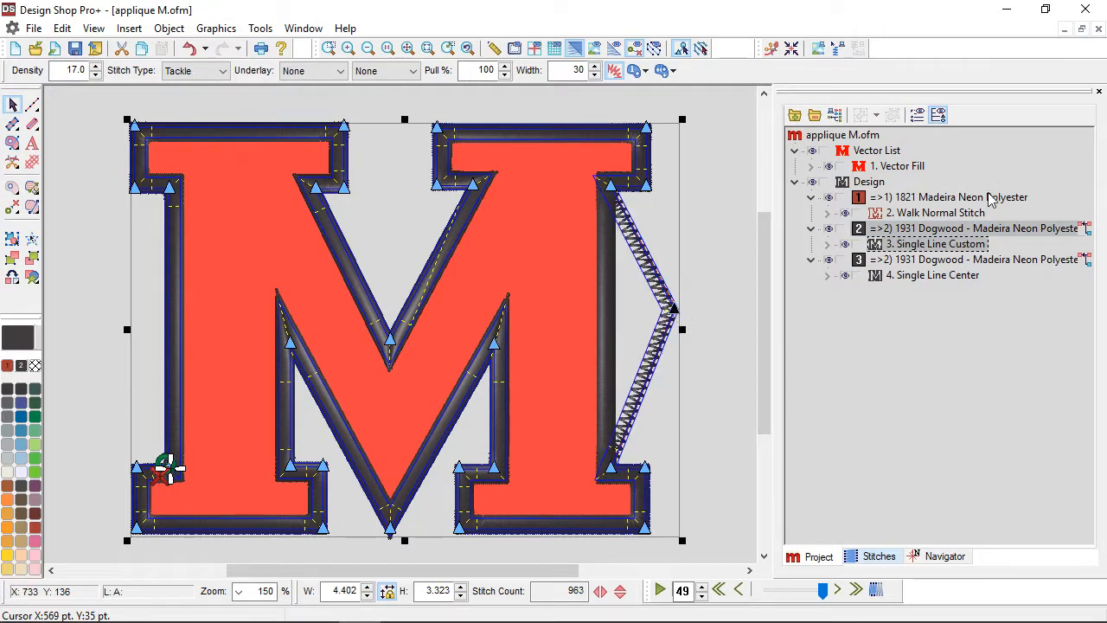
click(932, 275)
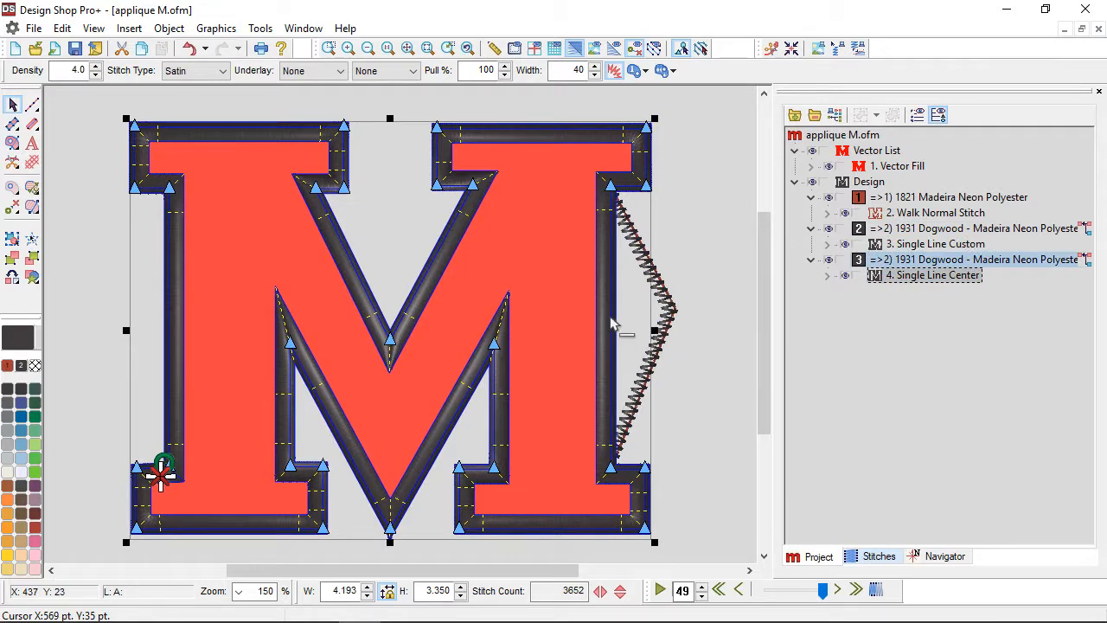
drag(680, 307, 674, 309)
Undo the edge point changes on all three outlines of the M and deselect everything
key(ctrl+z)
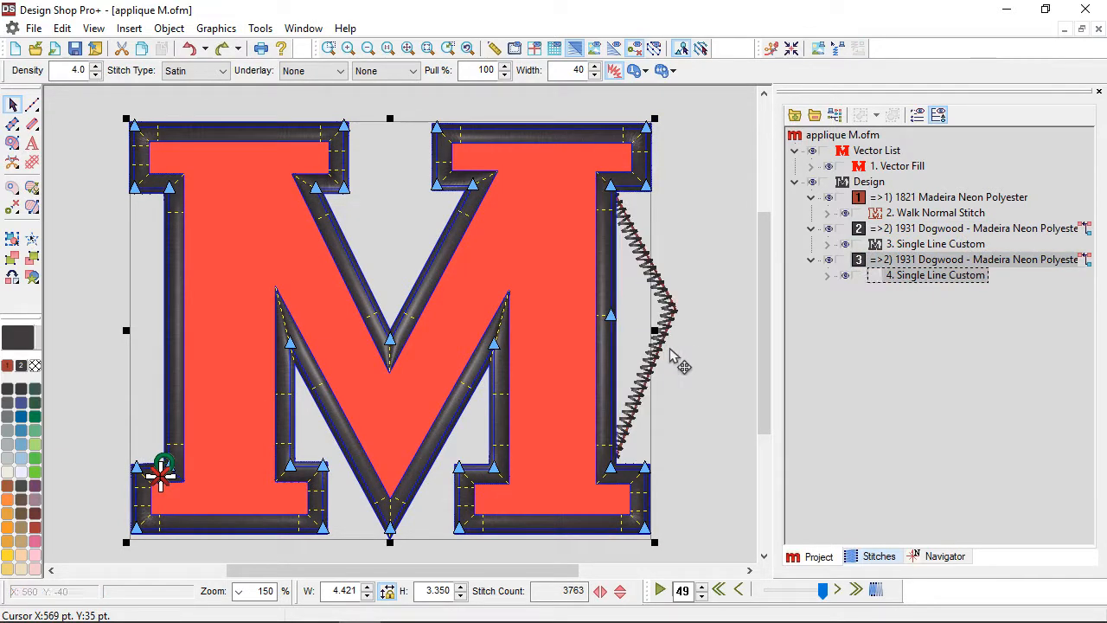
key(ctrl+z)
key(ctrl+z)
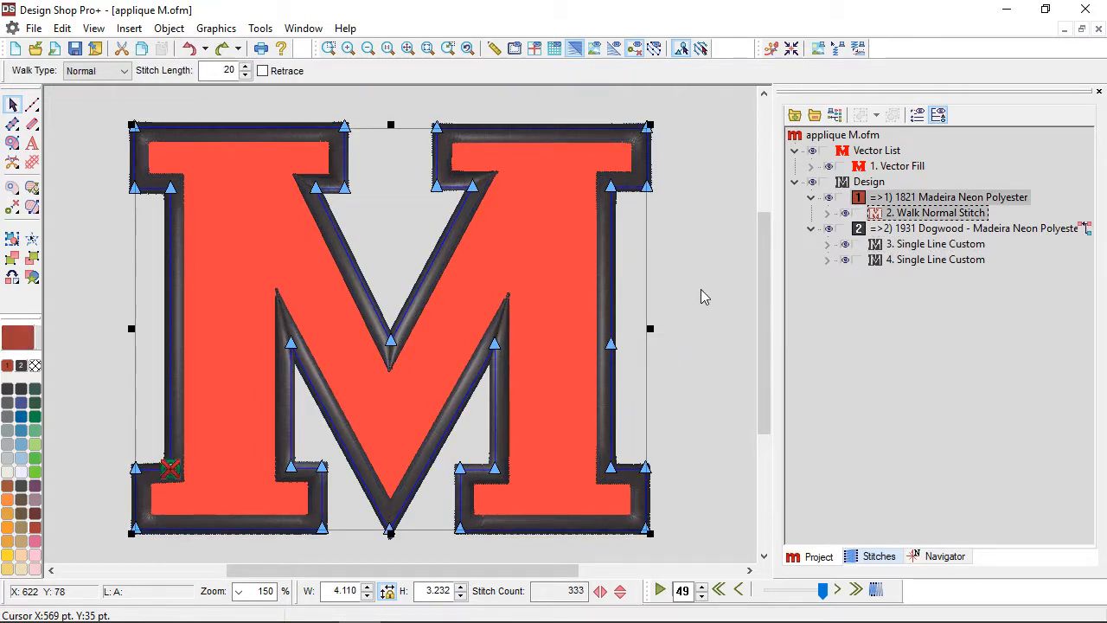
click(697, 296)
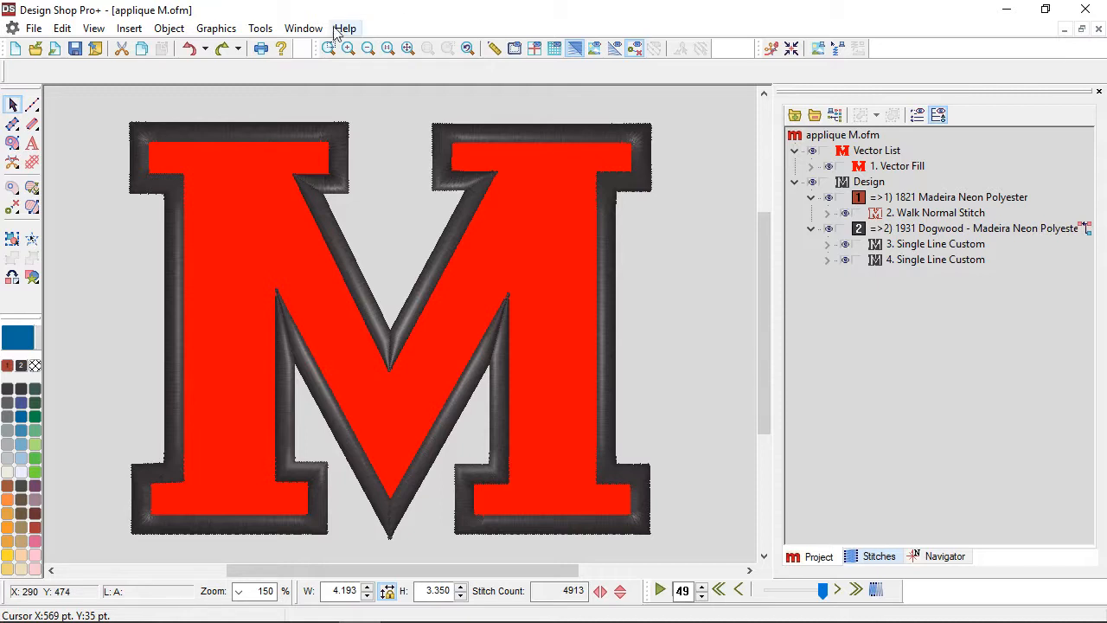
Switch to the Project5 document with the plain red M and activate the Applique tool
click(305, 29)
click(322, 193)
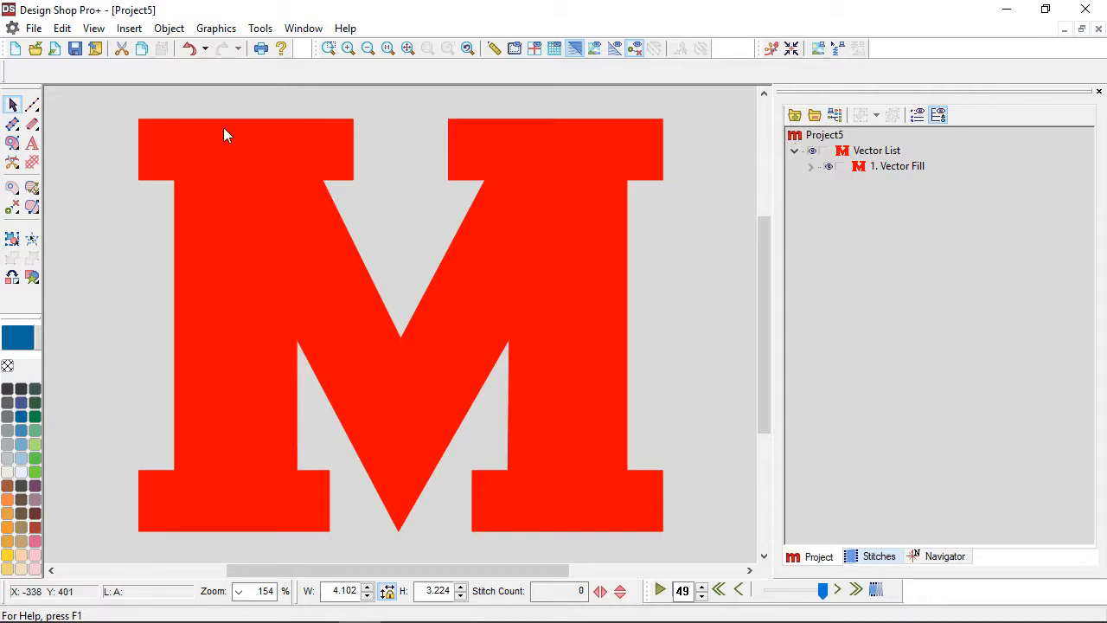
click(14, 151)
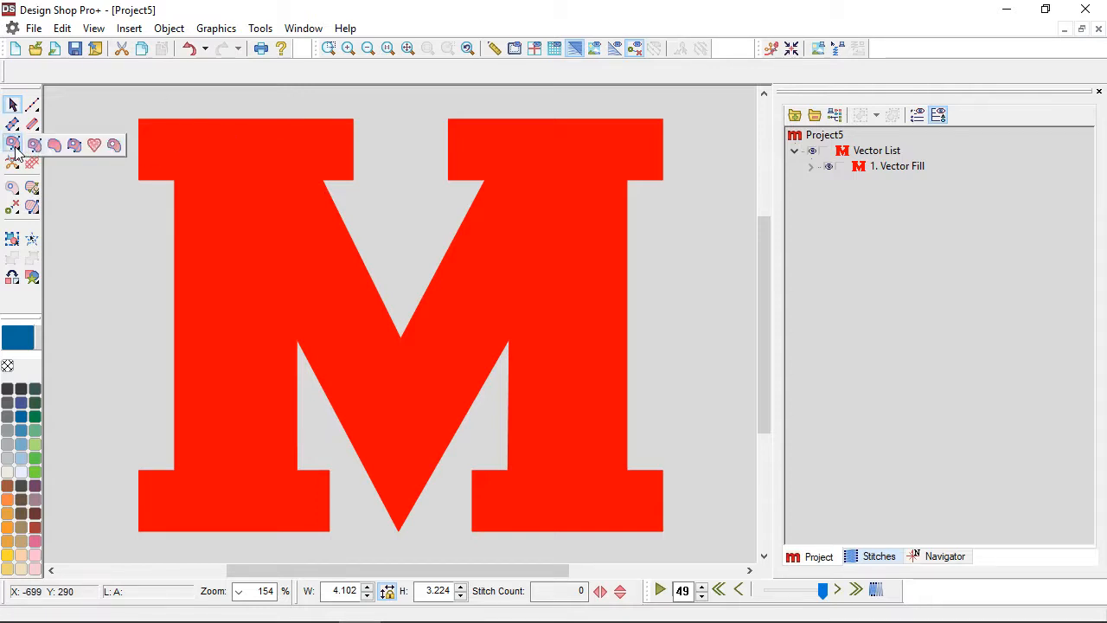
click(96, 147)
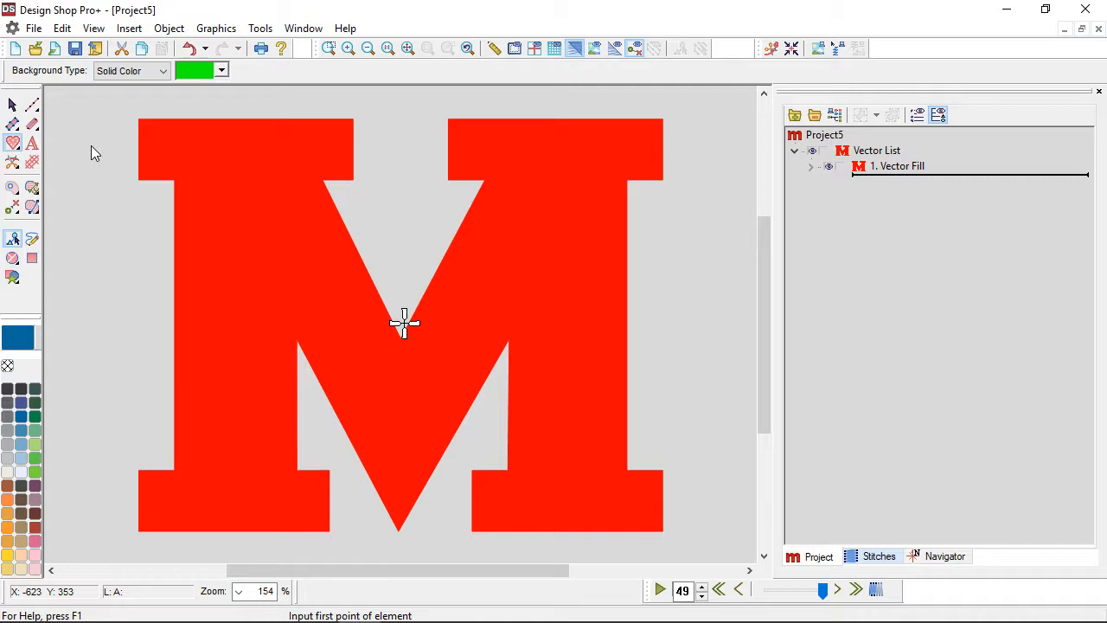
Draw a closed five-point applique outline with straight points in the empty space above the red M
scroll(95, 153, up, 3)
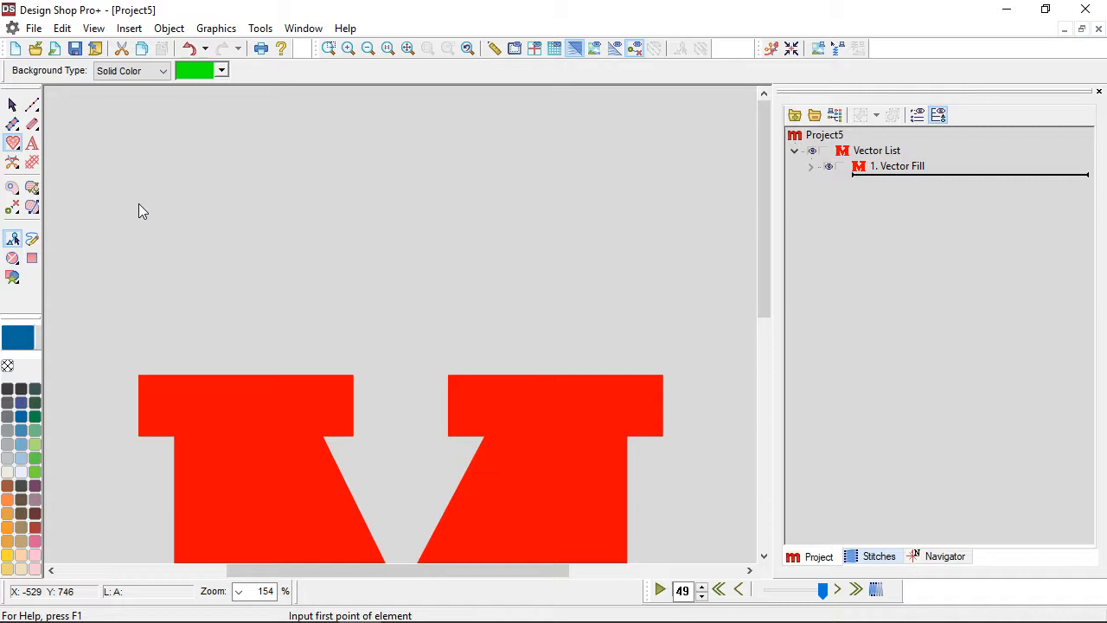
click(142, 237)
click(184, 135)
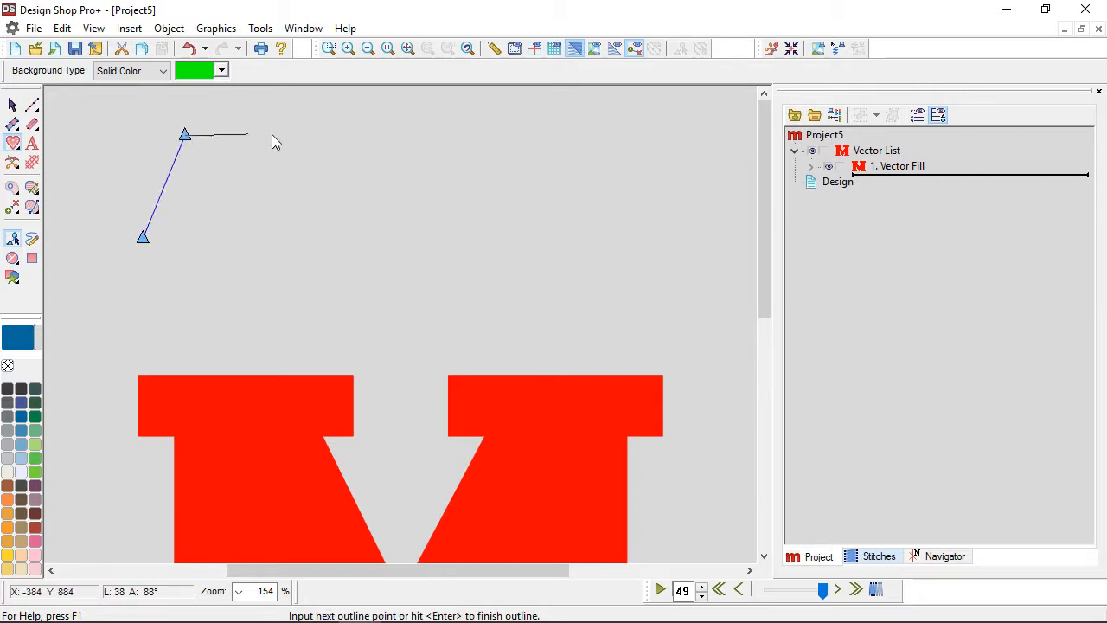
click(349, 128)
click(372, 235)
click(245, 340)
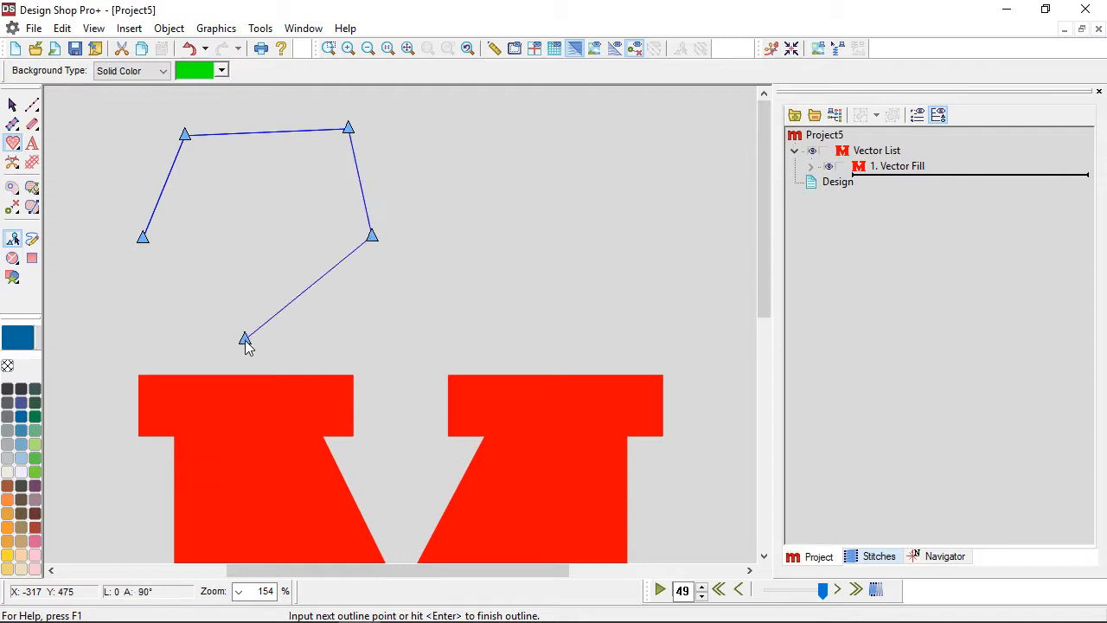
key(Return)
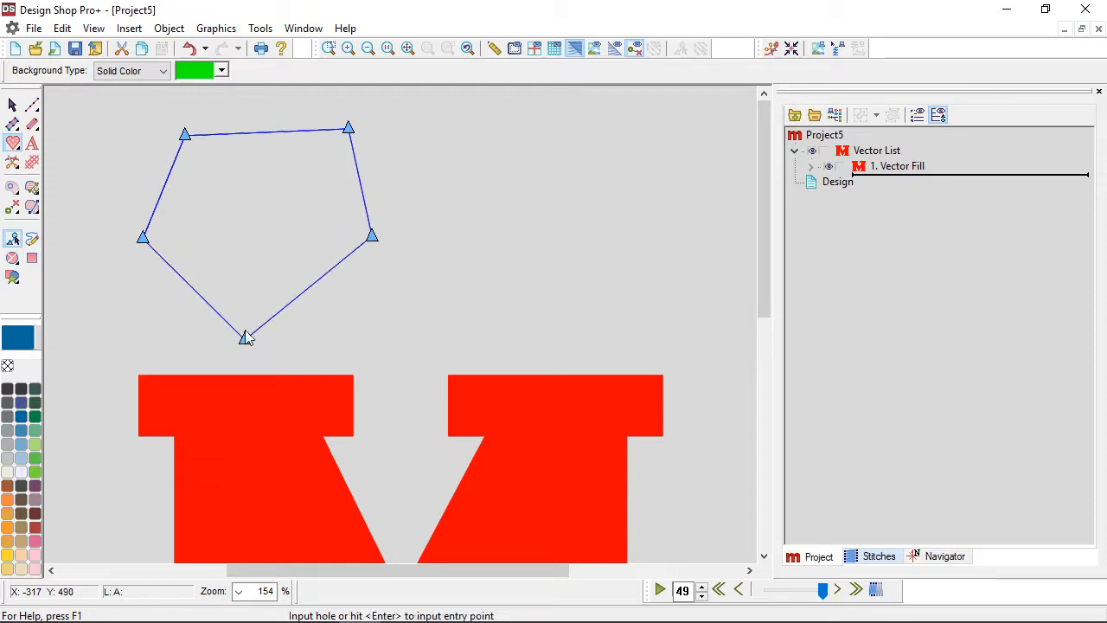
Add a D-shaped hole with one curved side inside the pentagon and generate the applique
click(243, 248)
right_click(294, 230)
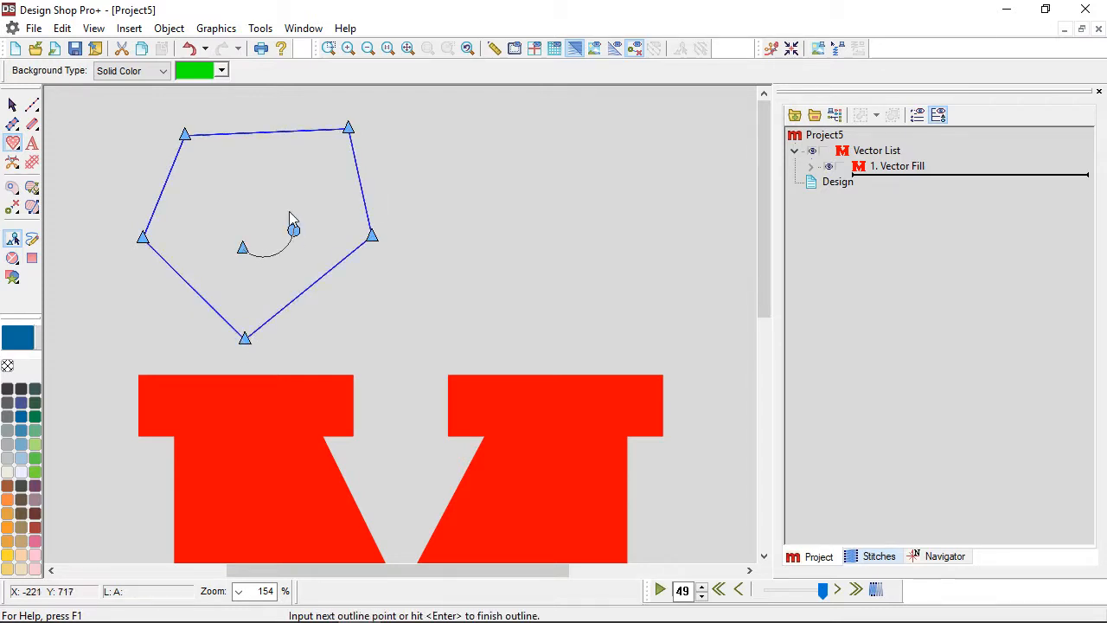
click(260, 179)
click(221, 197)
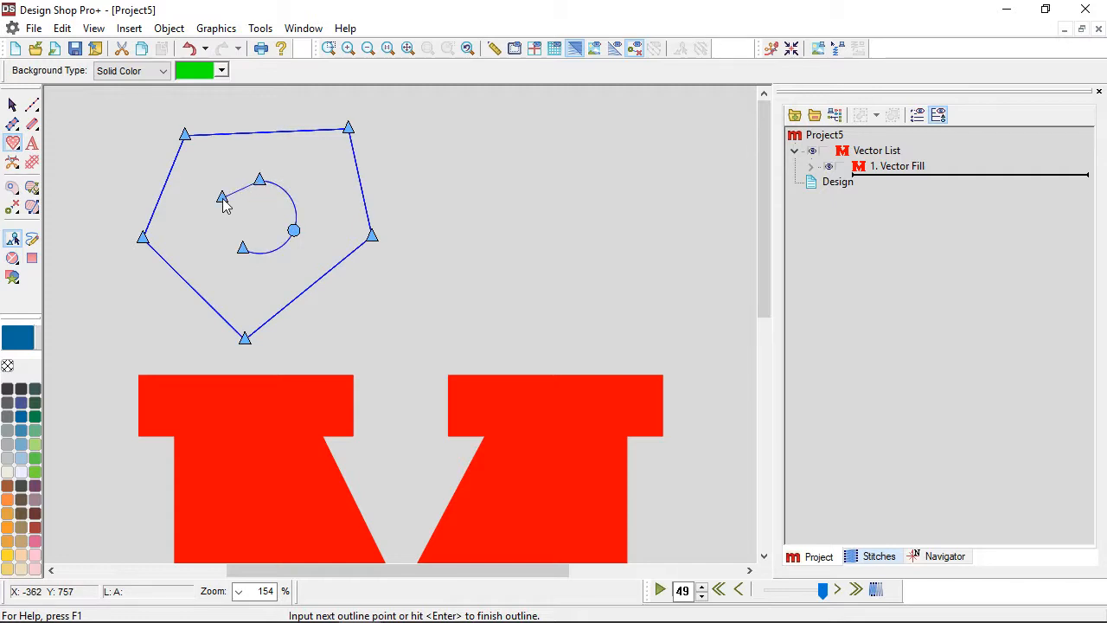
key(Return)
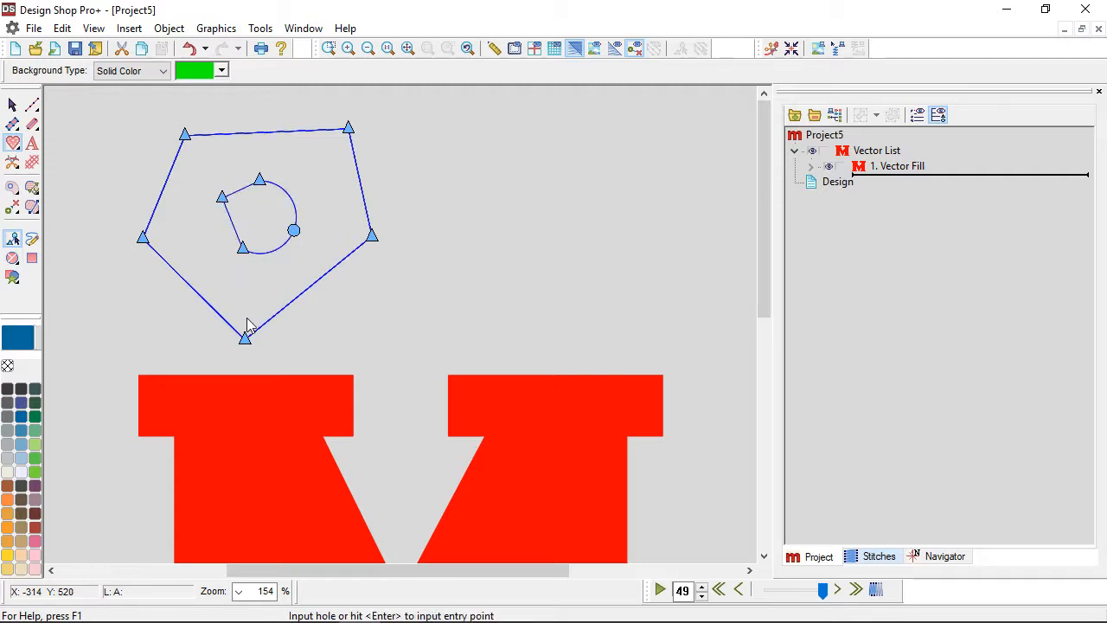
key(Return)
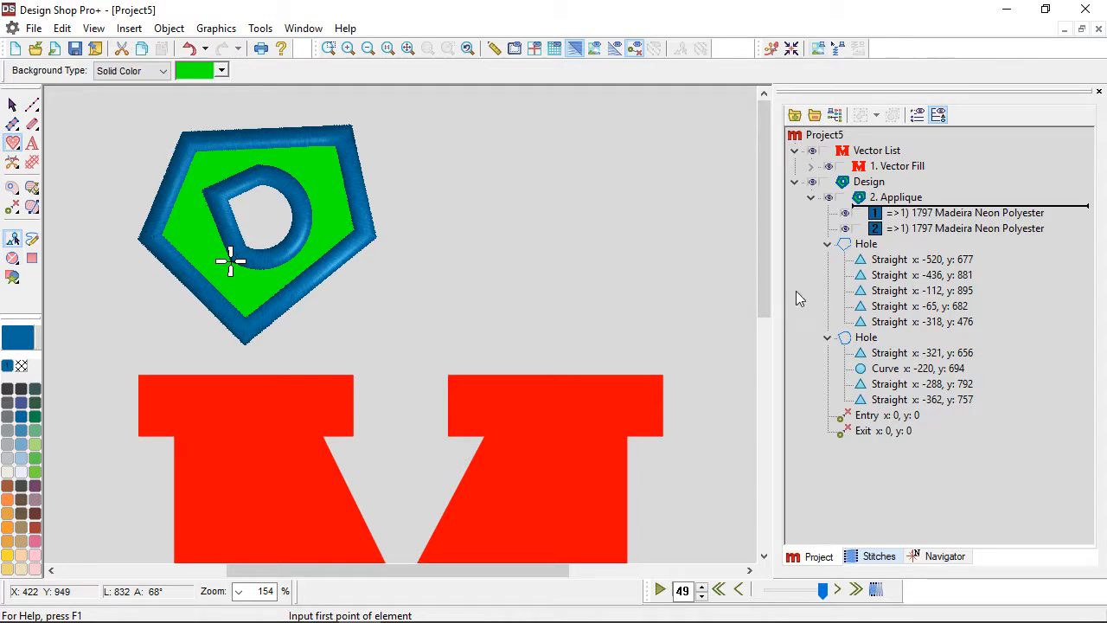
Open the object properties of the pentagon applique and move the dialog clear of the shape
mouse_move(823, 589)
mouse_down()
mouse_move(793, 595)
mouse_move(768, 581)
mouse_move(831, 580)
mouse_up()
click(476, 165)
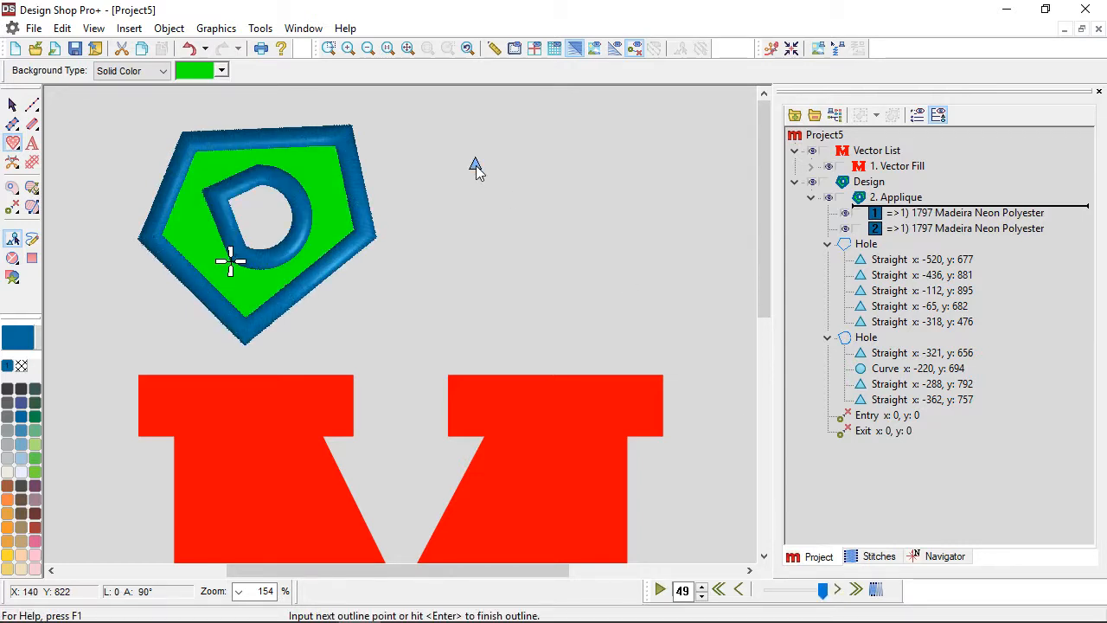
click(880, 198)
right_click(882, 198)
click(864, 208)
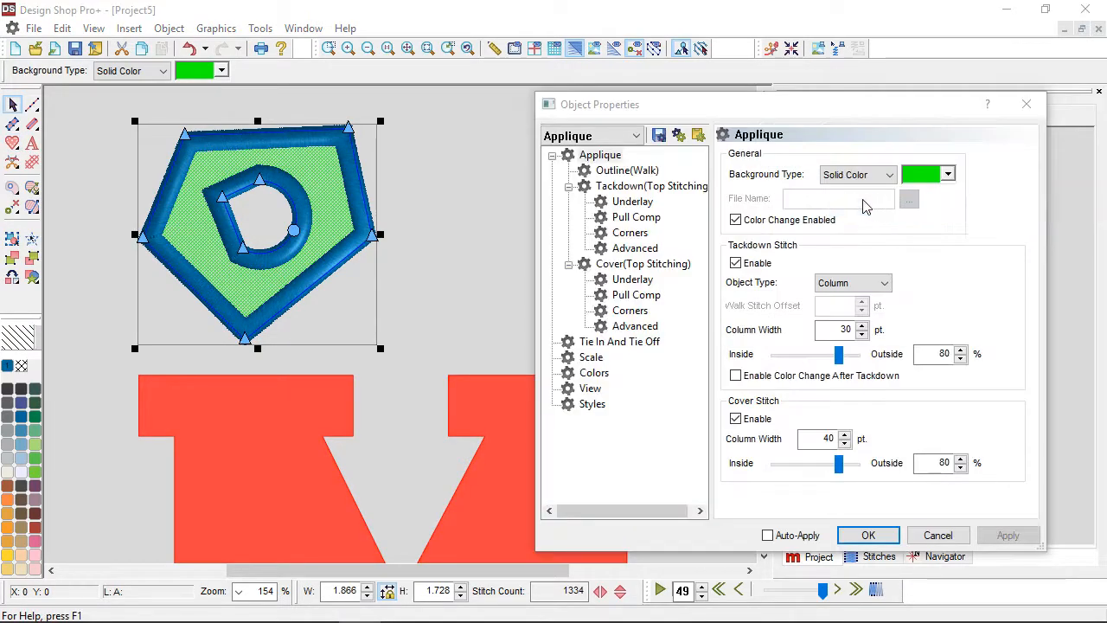
drag(767, 105, 691, 82)
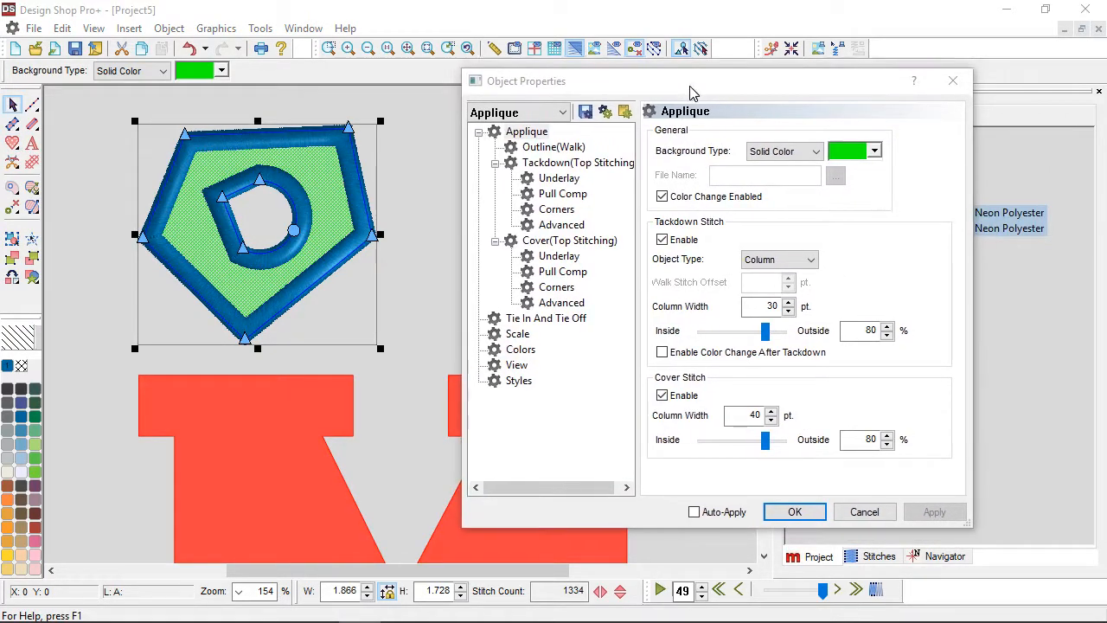
Set the applique's solid background color to the basic red (255, 0, 0) and apply it
click(801, 152)
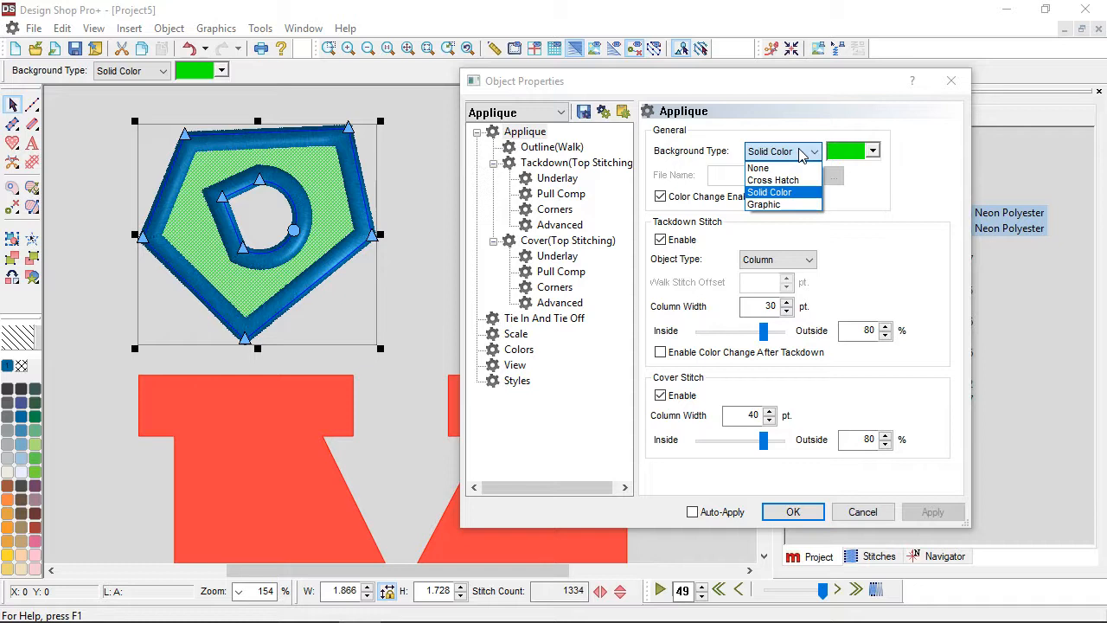
click(801, 154)
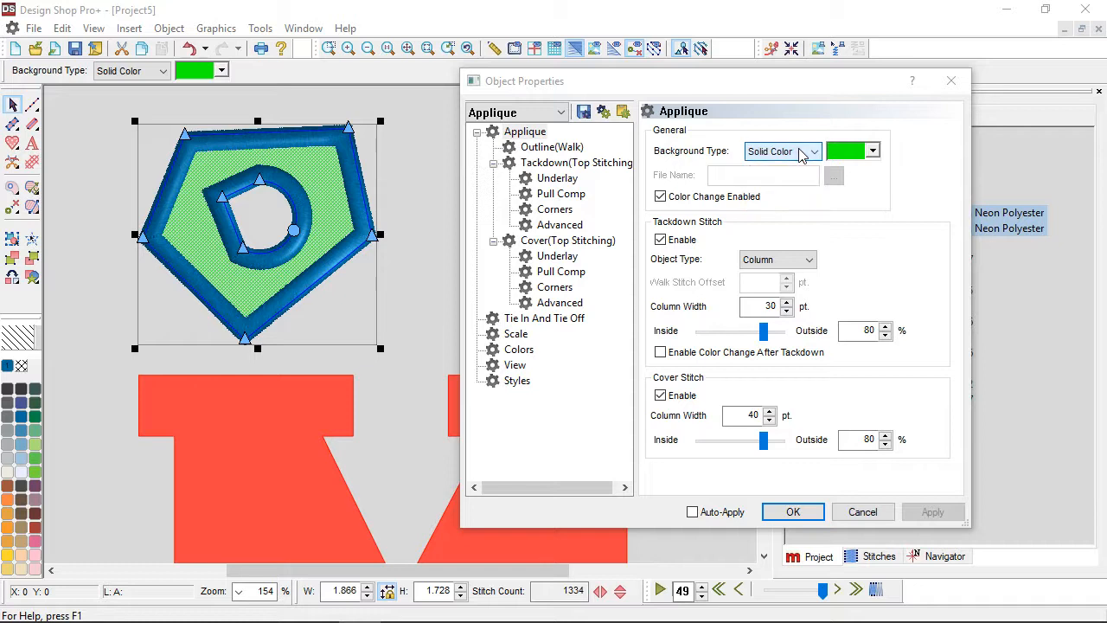
click(871, 152)
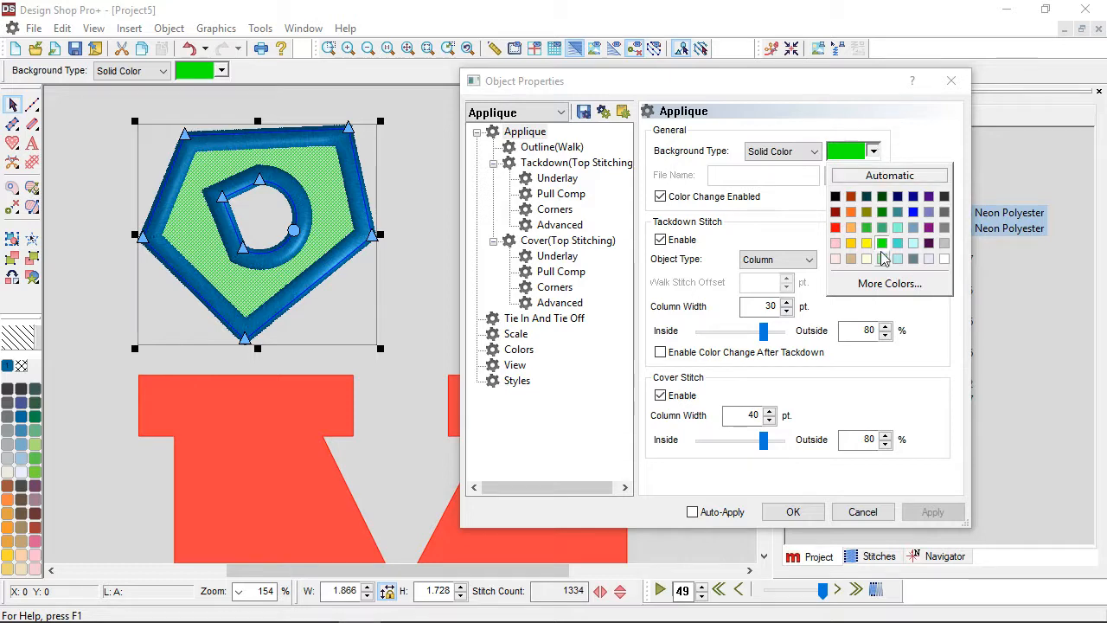
click(884, 283)
drag(960, 177, 971, 197)
drag(1073, 197, 1075, 161)
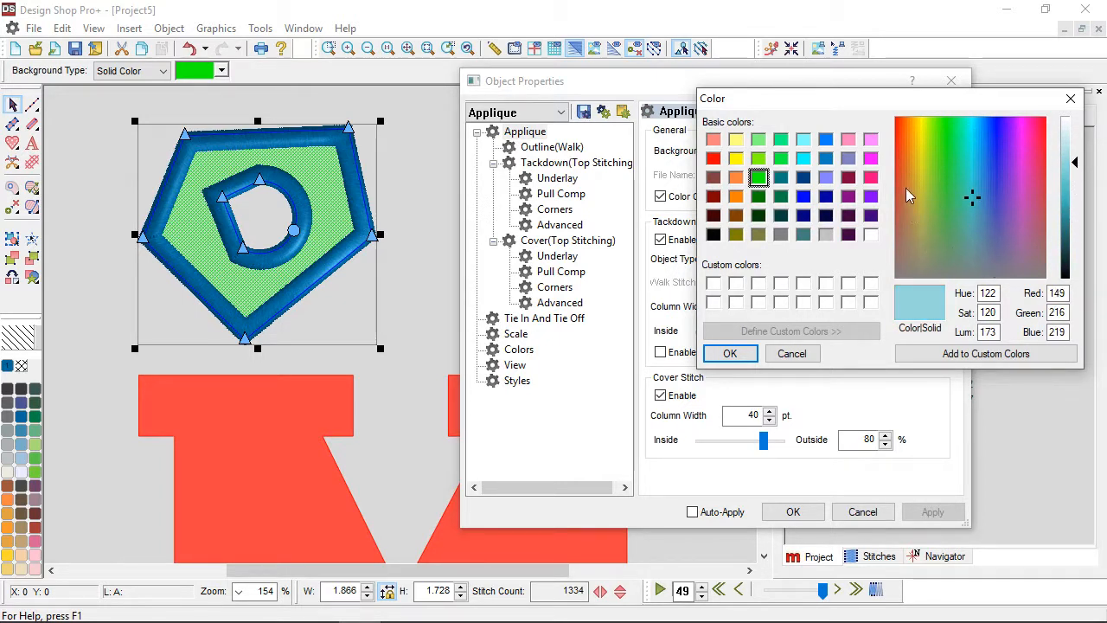
click(714, 159)
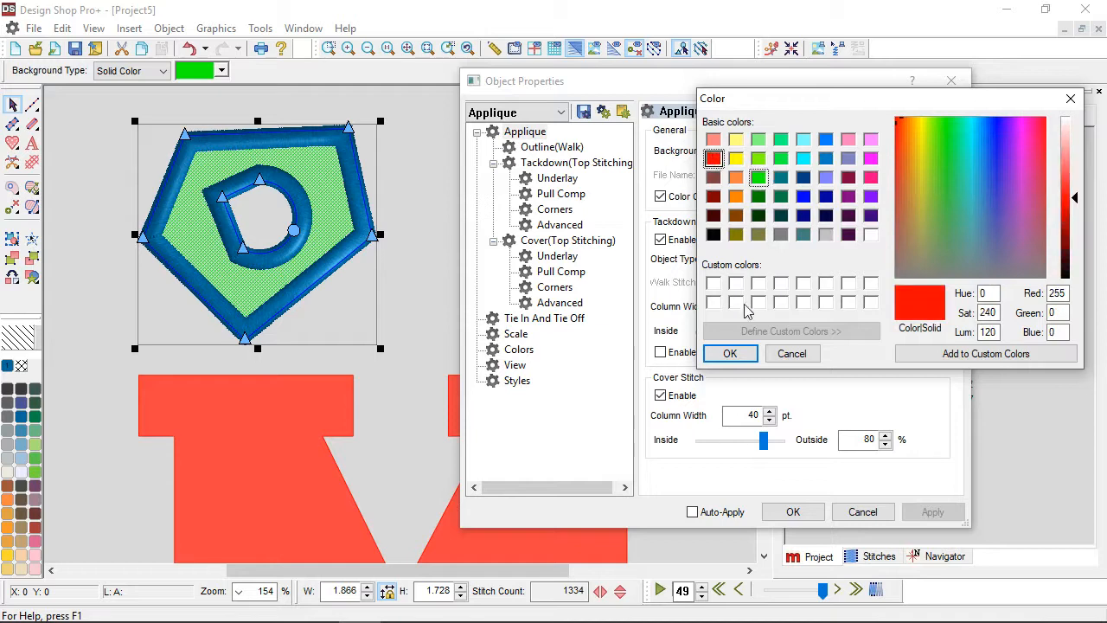
click(730, 352)
click(932, 512)
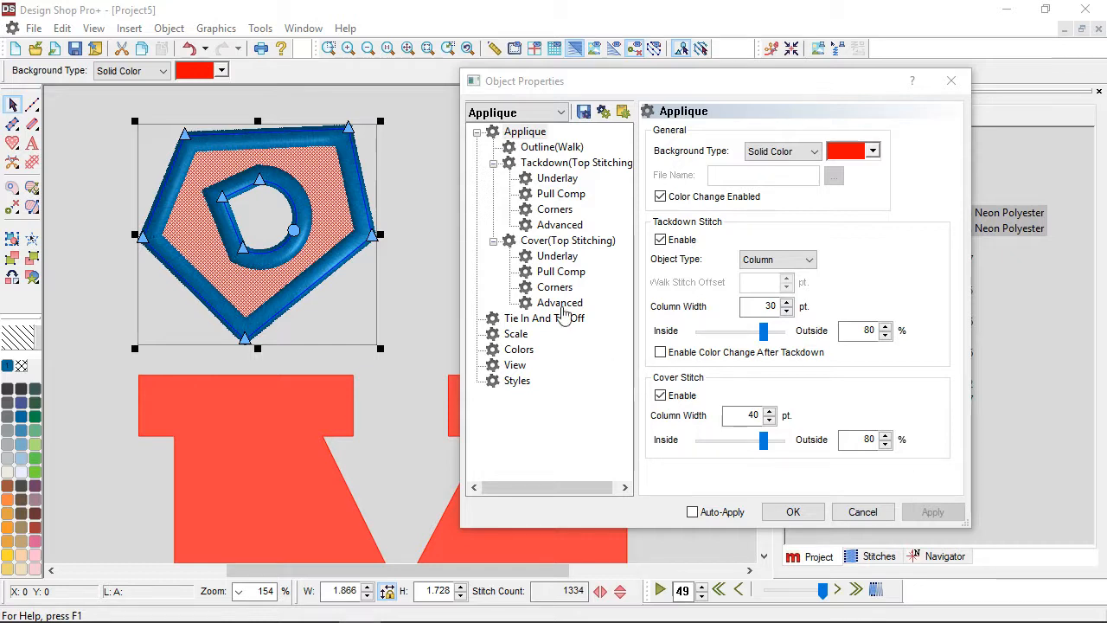
Deselect the applique to view its recolored background, reselect it and return to its general Applique properties
click(440, 187)
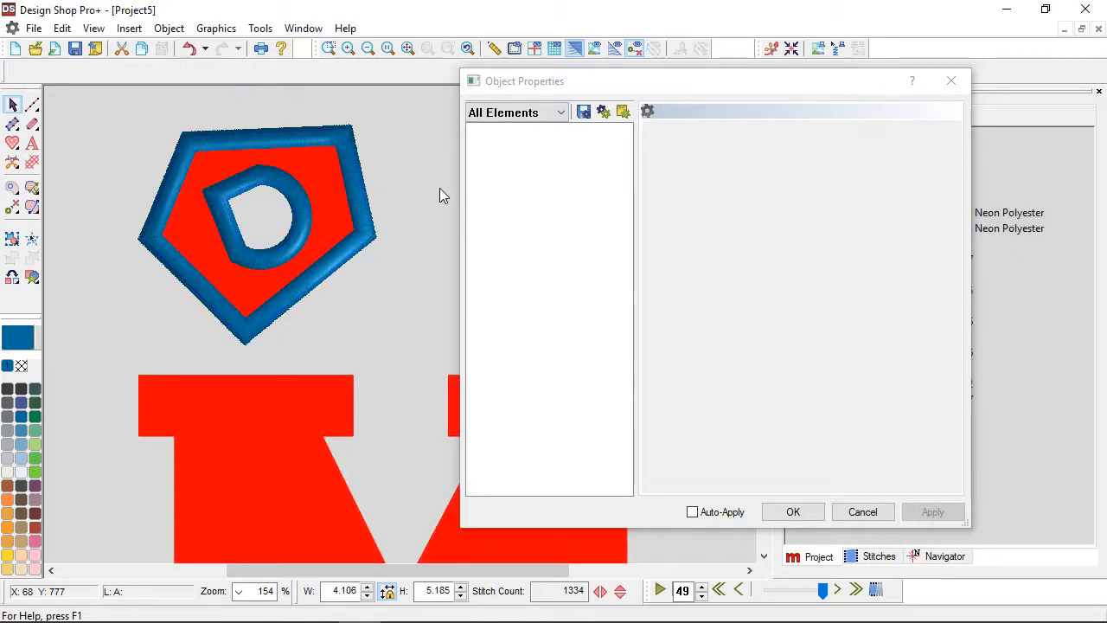
click(338, 231)
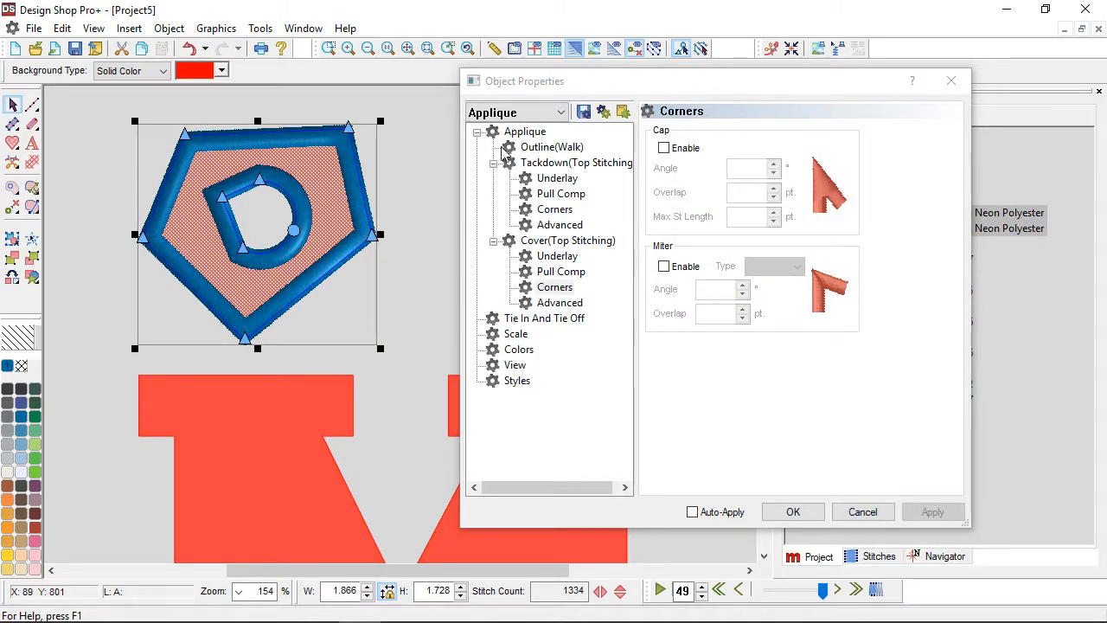
click(525, 132)
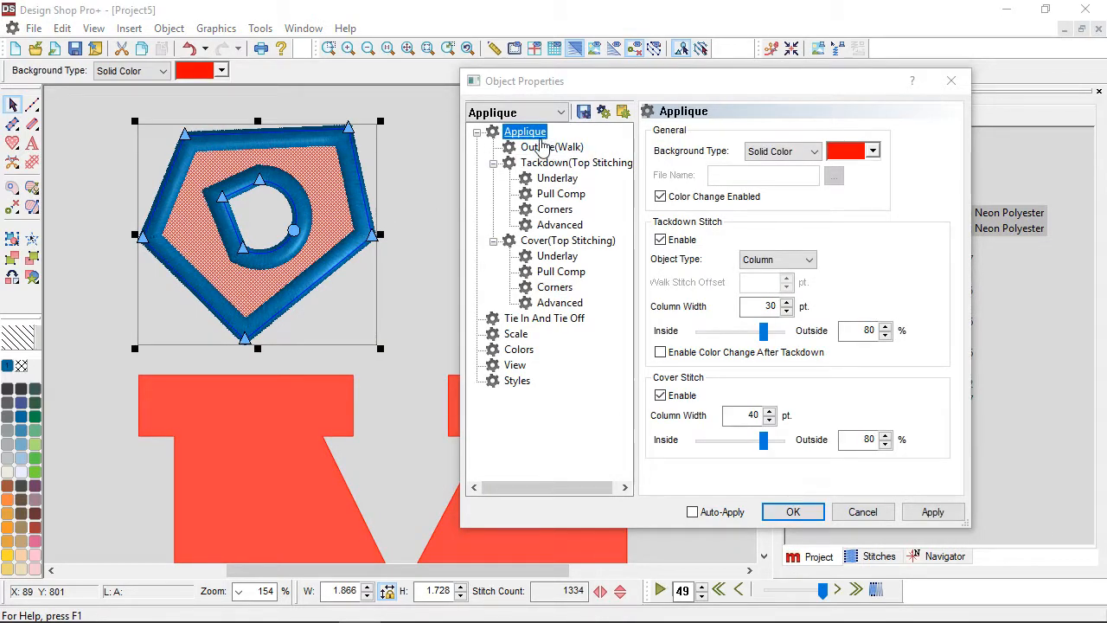
Examine the applique's color change option and the object types available for its tackdown stitch
click(660, 196)
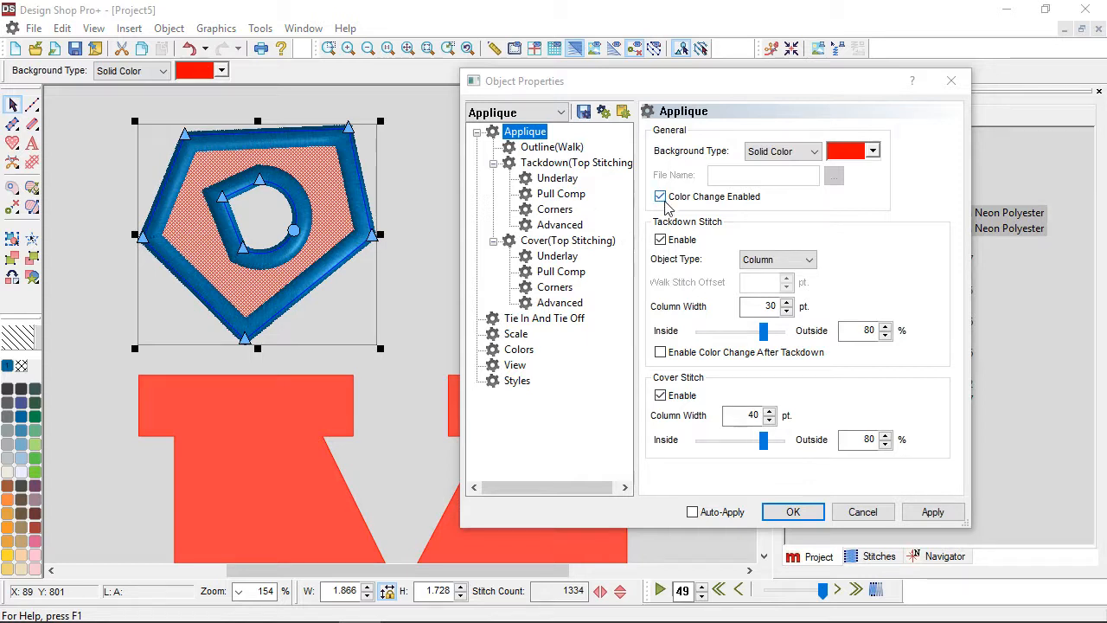
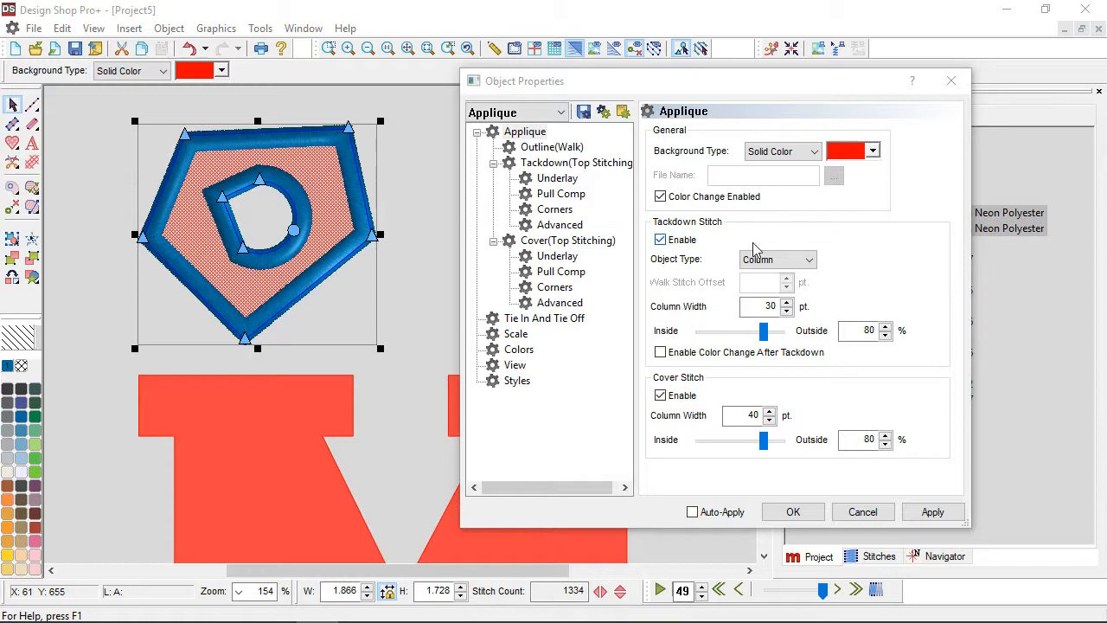
click(809, 262)
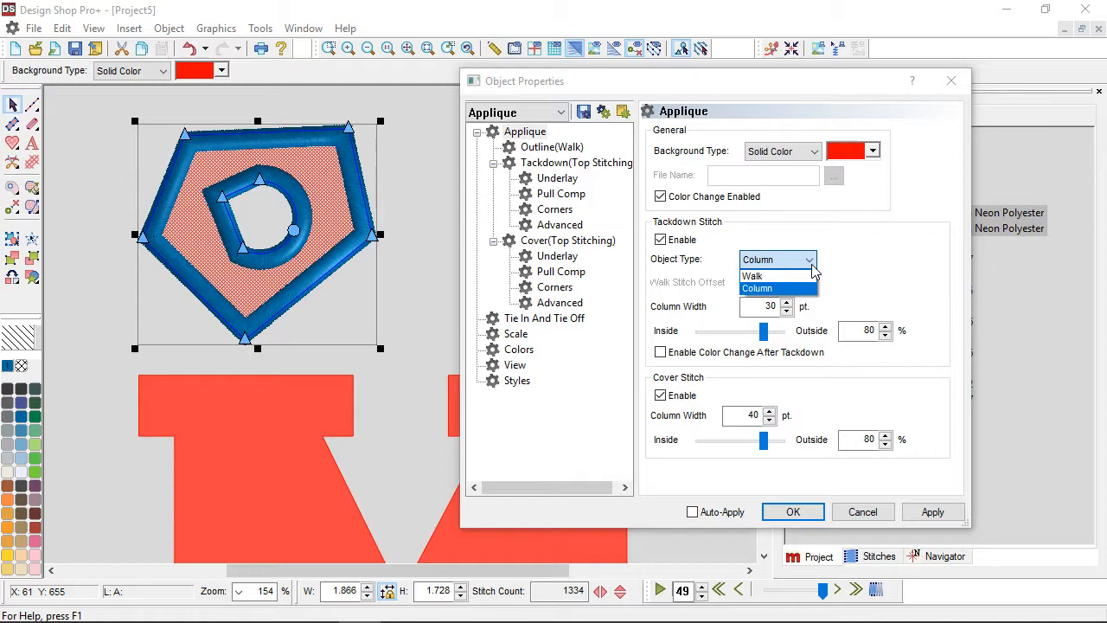
click(858, 256)
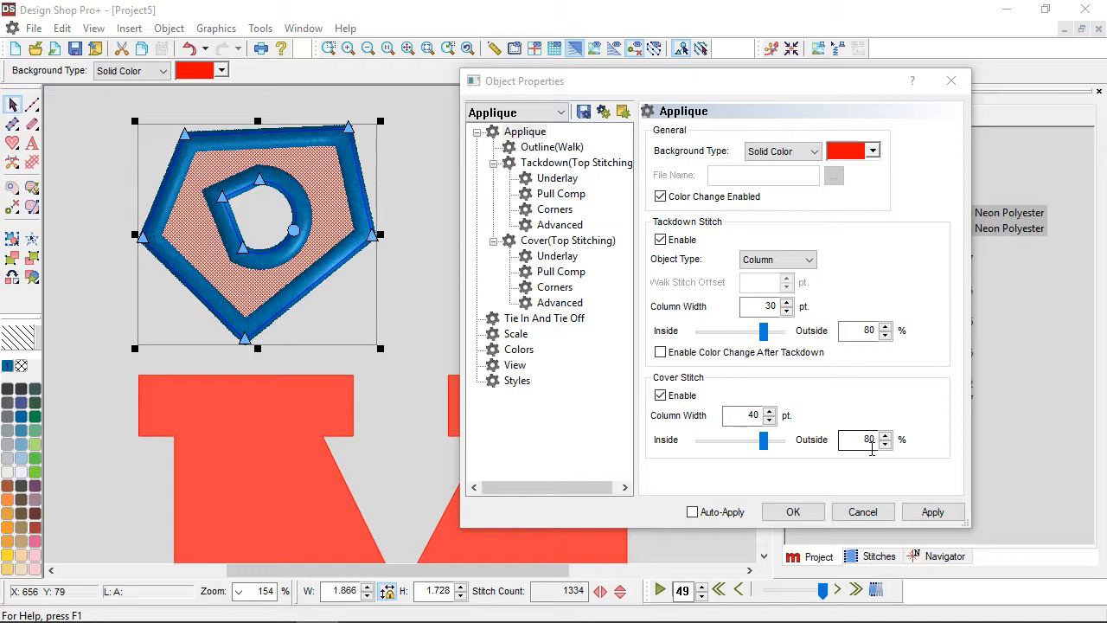
Examine the applique's outline walk settings and the stitch types offered for its tackdown top stitching
click(547, 149)
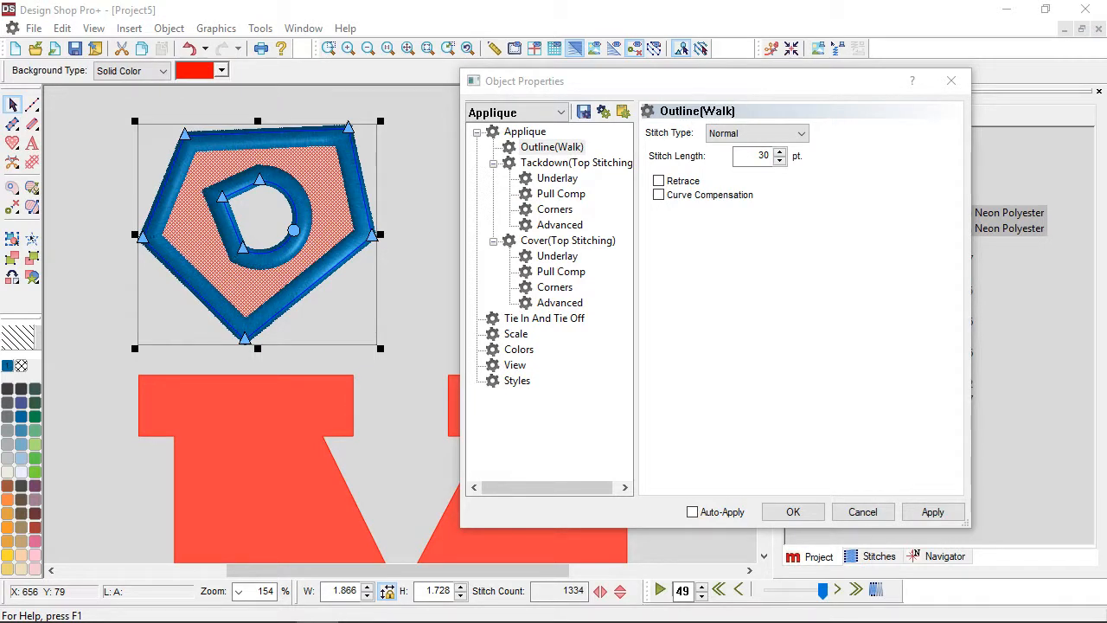
click(532, 166)
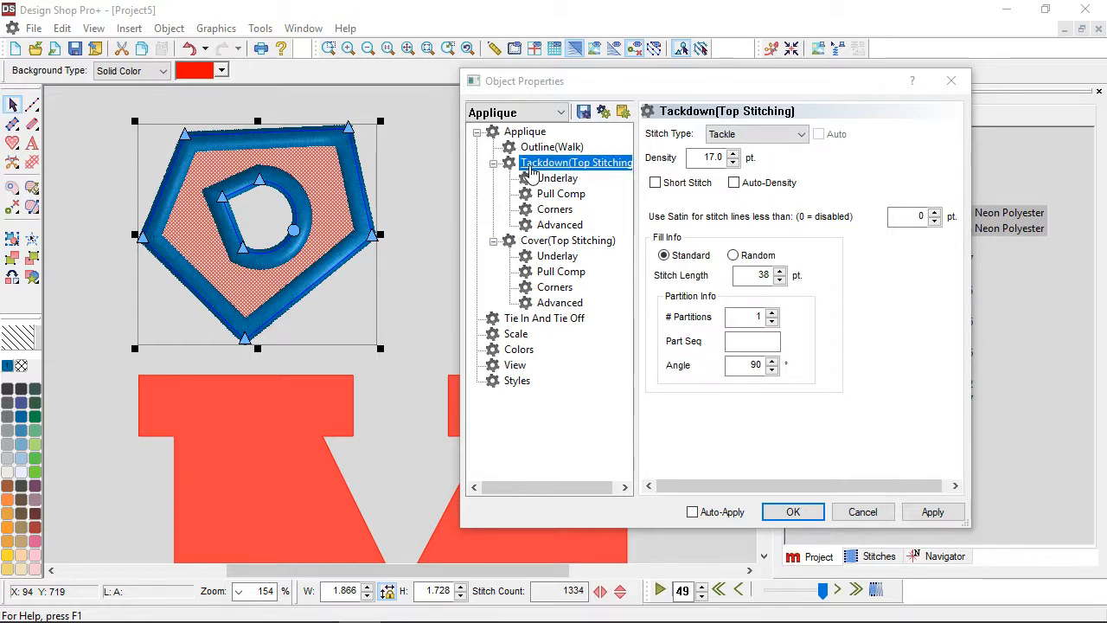
click(766, 136)
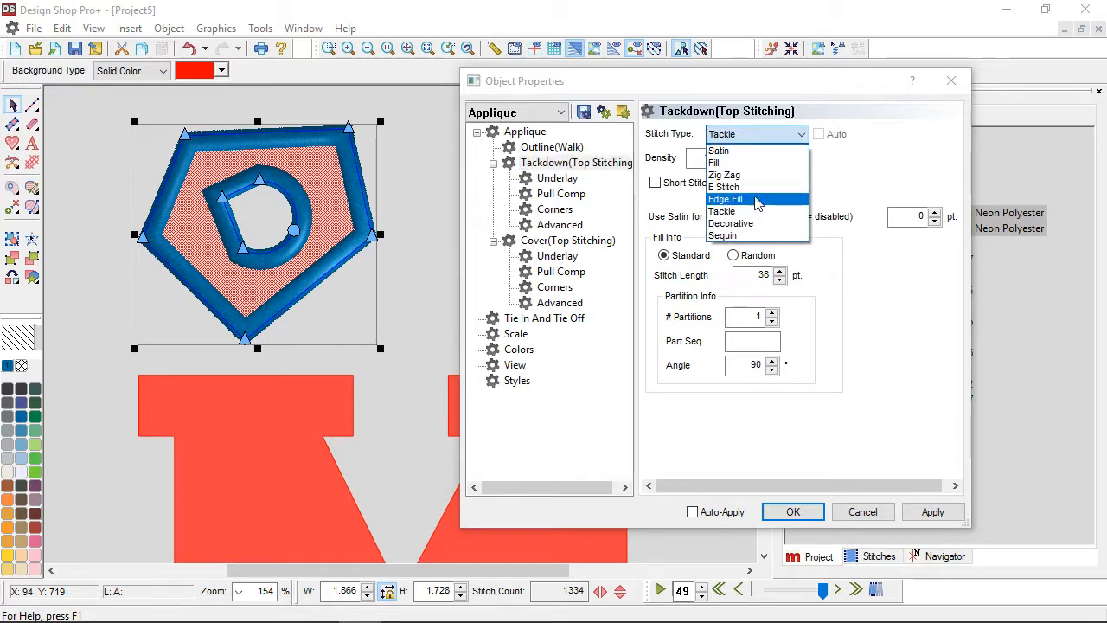
click(889, 138)
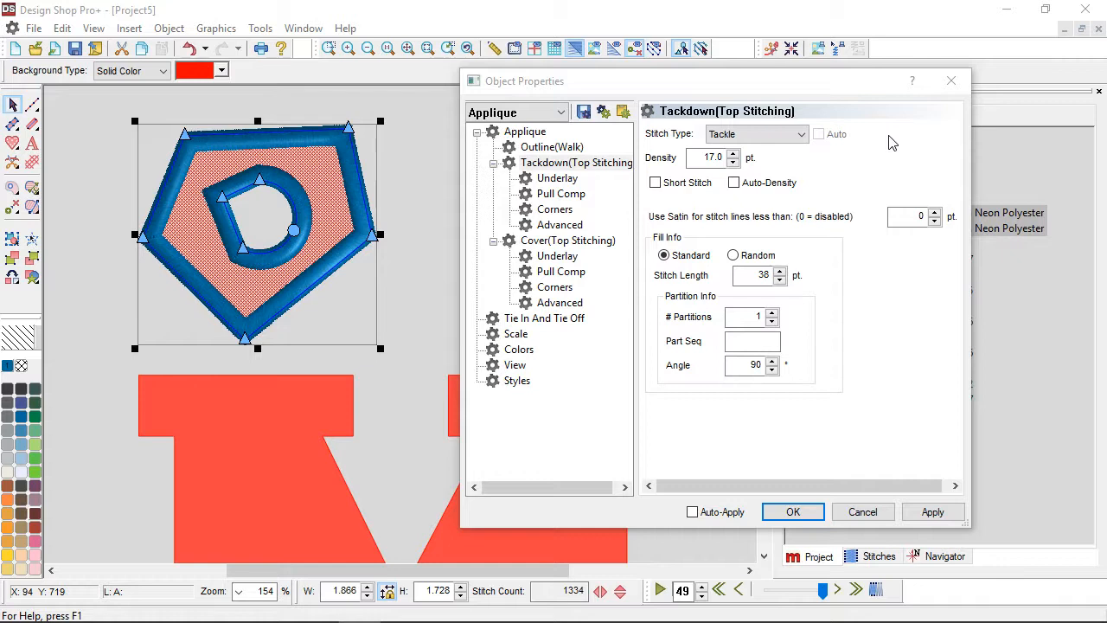
Turn on Auto-Density for the applique's cover top stitching and apply it
click(581, 243)
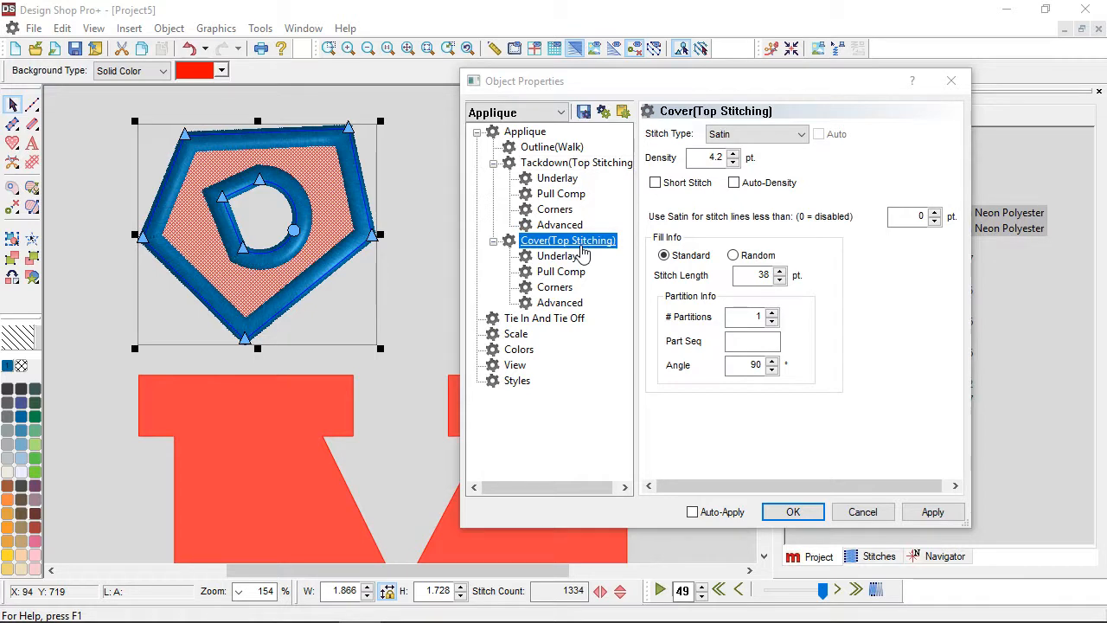
click(733, 183)
click(932, 512)
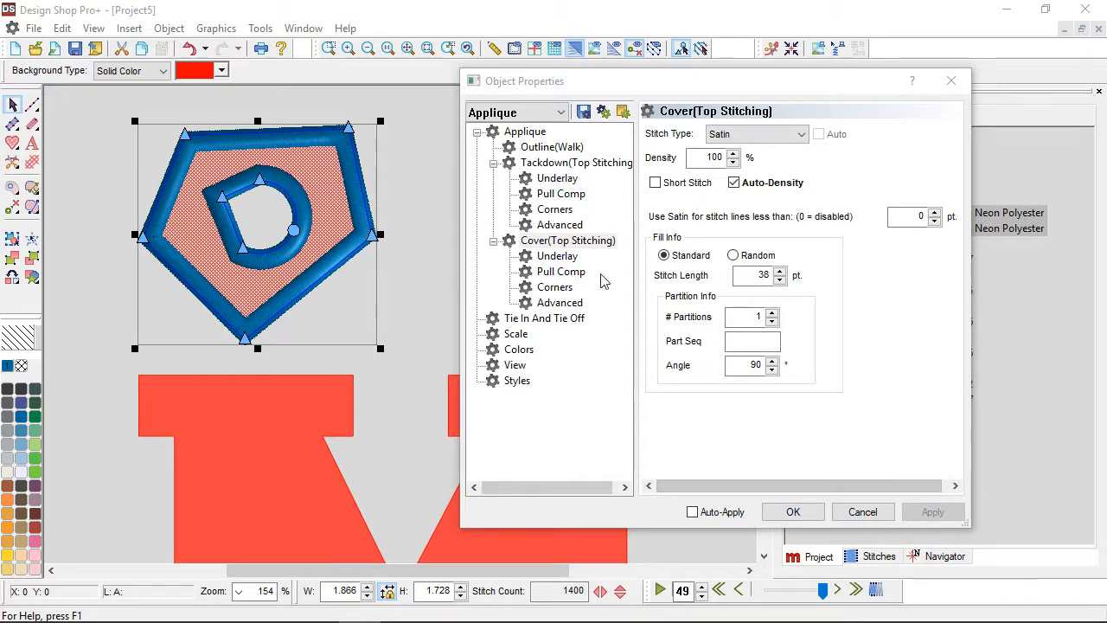
Set the miter angle in the tackdown stitch's corner settings to 120° and apply it
click(554, 210)
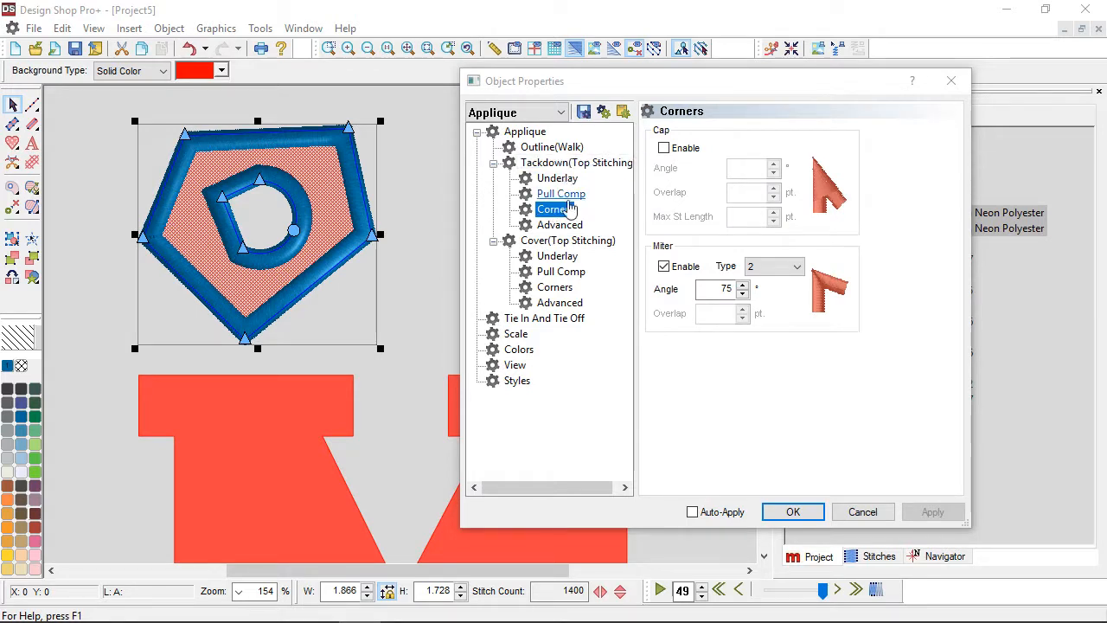
double_click(725, 289)
text(120)
click(933, 512)
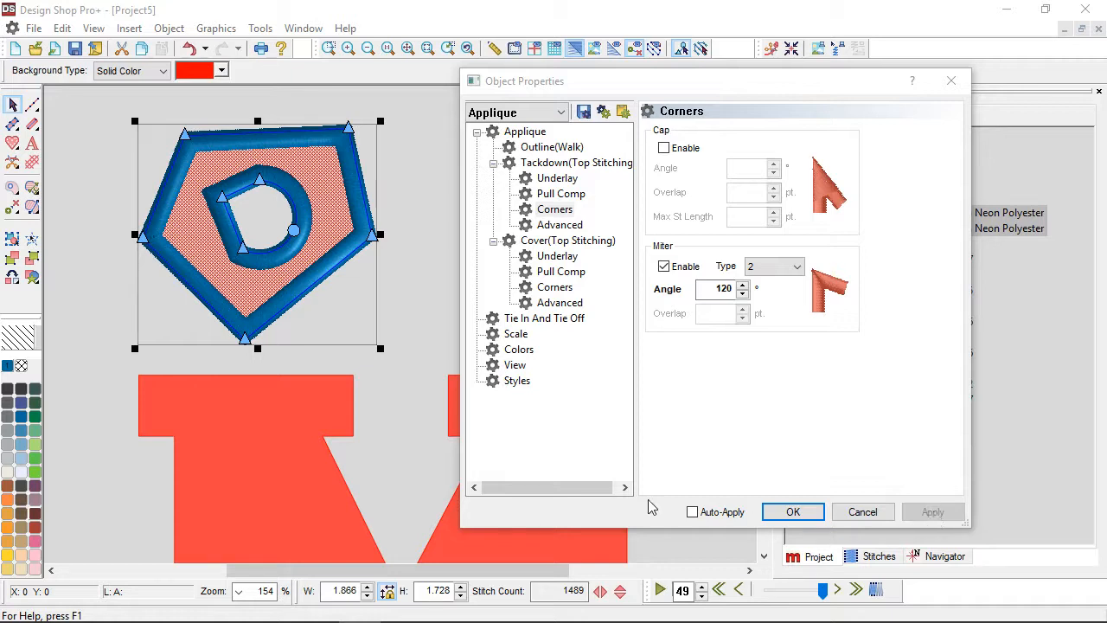
Check the cover stitch's corner settings, close the object properties and deselect the applique to view the whole design
click(559, 290)
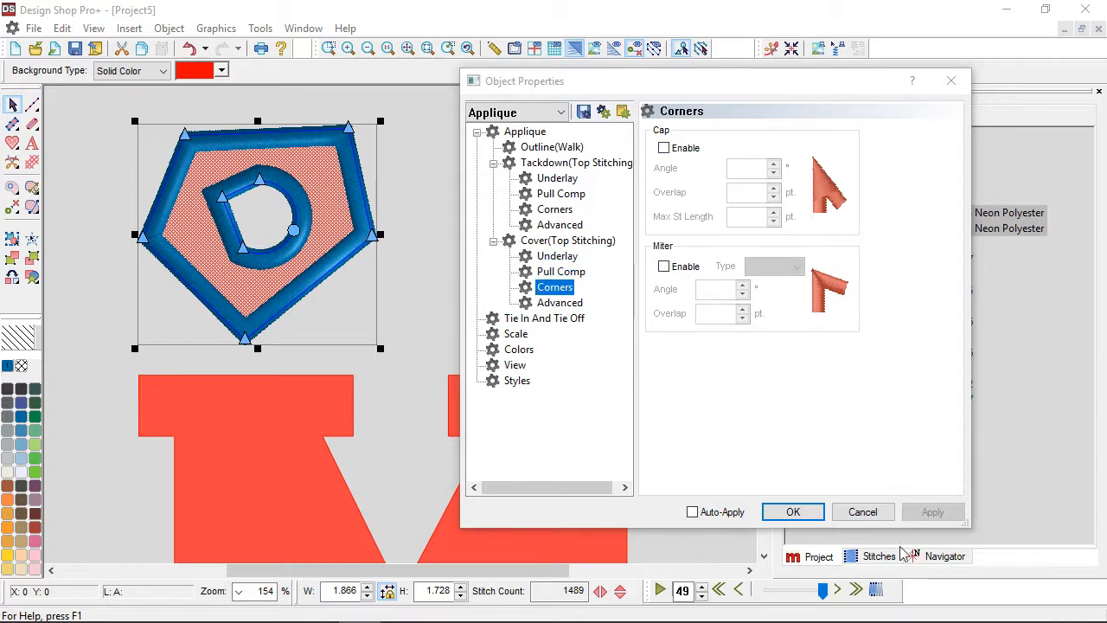
click(793, 512)
click(481, 283)
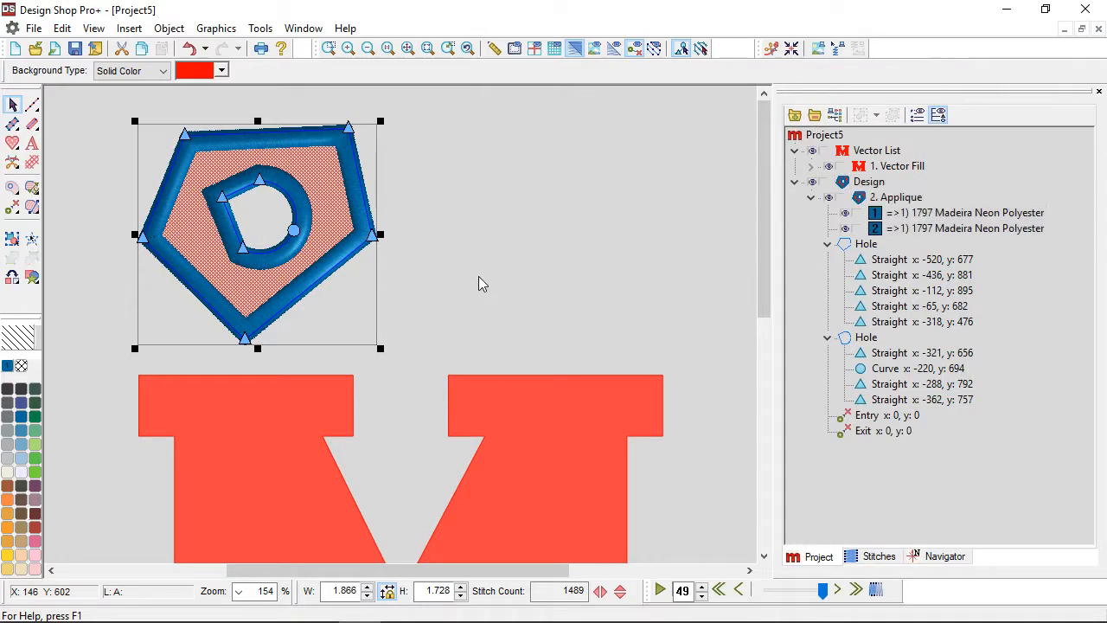
scroll(482, 284, down, 1)
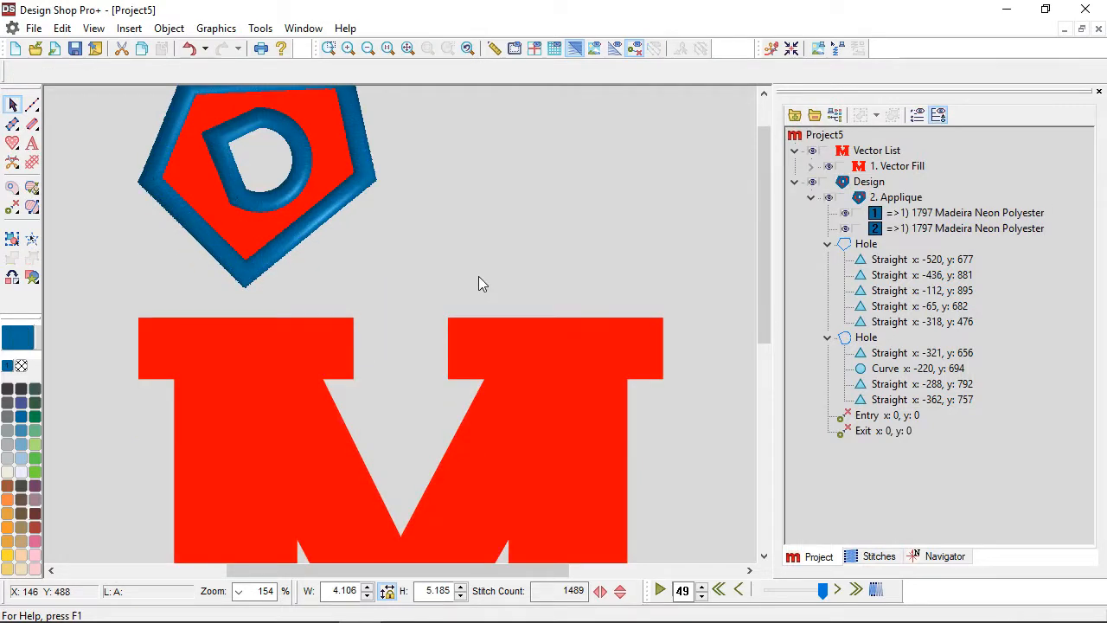
scroll(479, 275, down, 2)
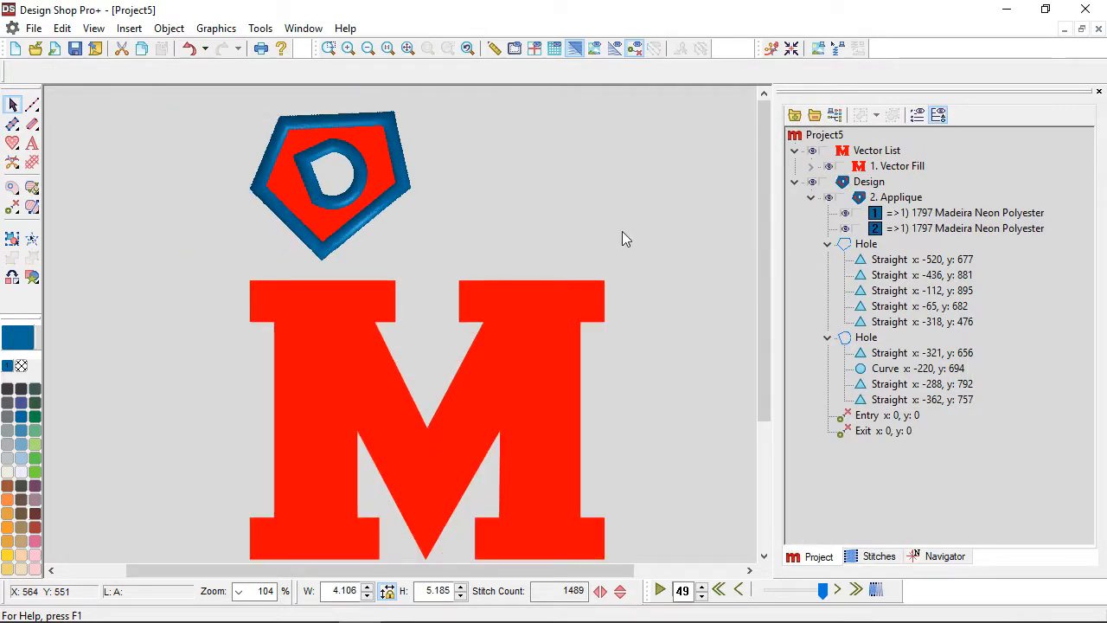
Delete the pentagon applique from the project and leave the red M vector shape deselected
click(889, 199)
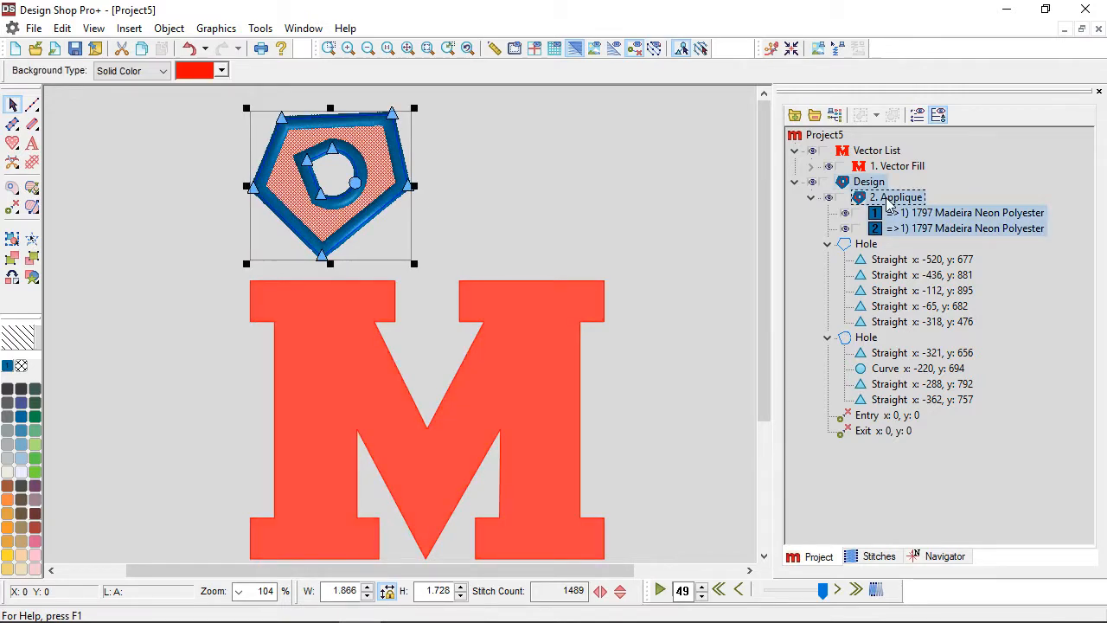
key(Delete)
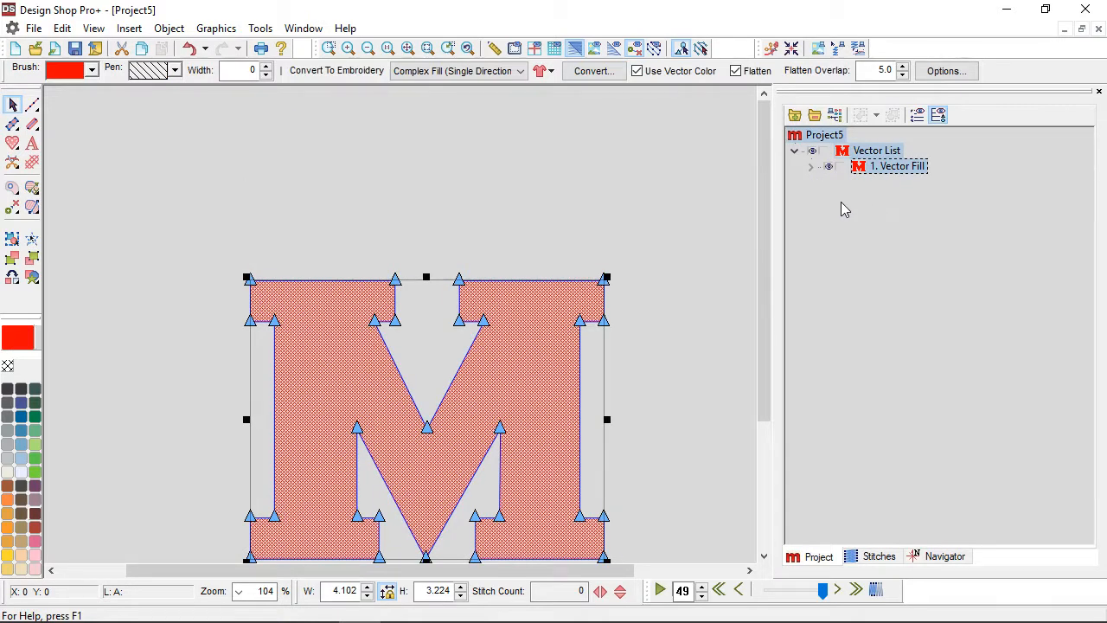
scroll(688, 229, down, 2)
scroll(410, 370, up, 1)
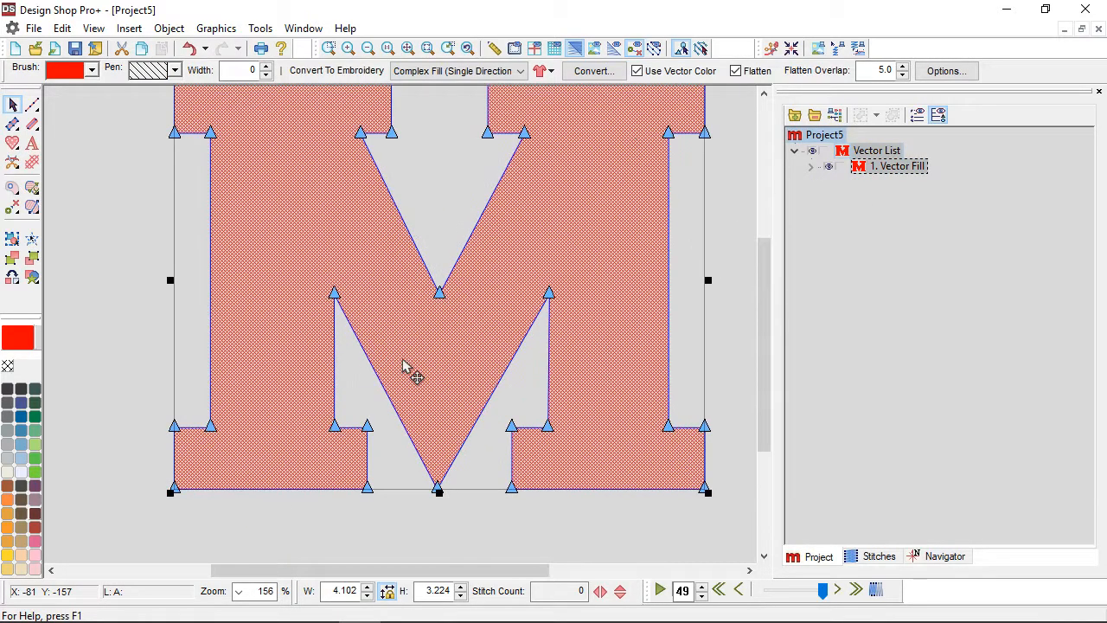
scroll(406, 367, up, 1)
click(103, 313)
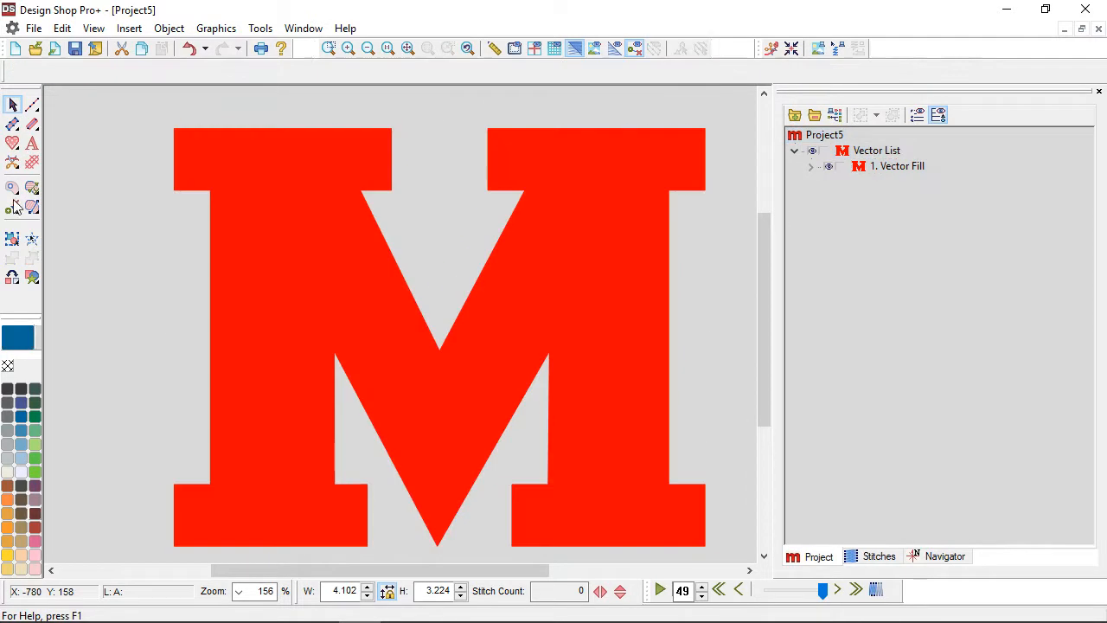
Start a new applique with the Applique tool and place straight outline points at the corners of the M's lower-left foot
click(12, 143)
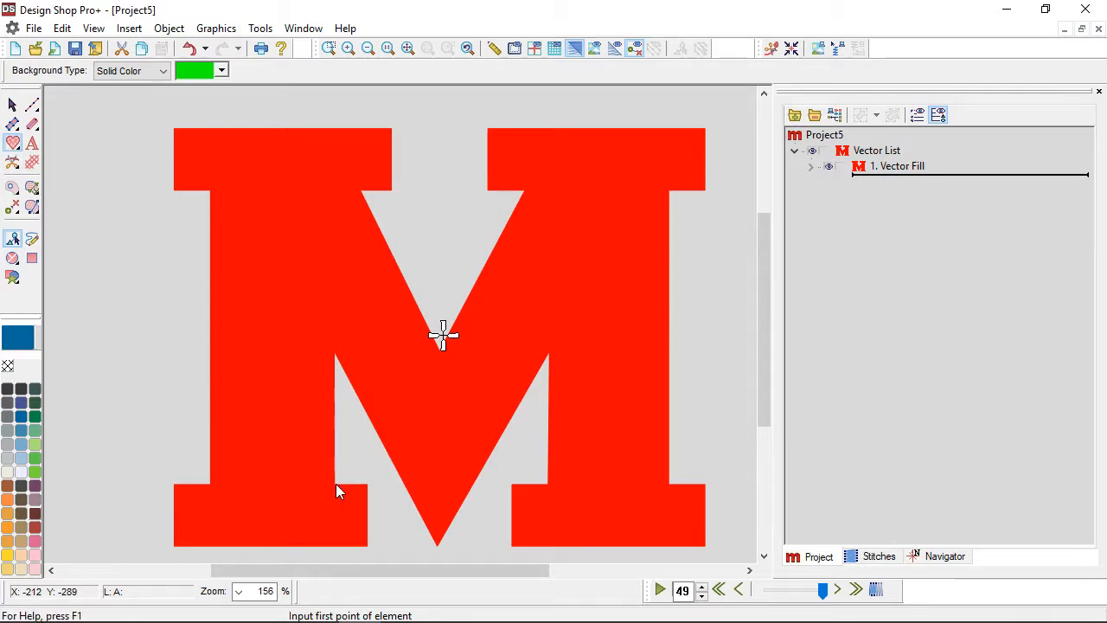
scroll(335, 484, up, 3)
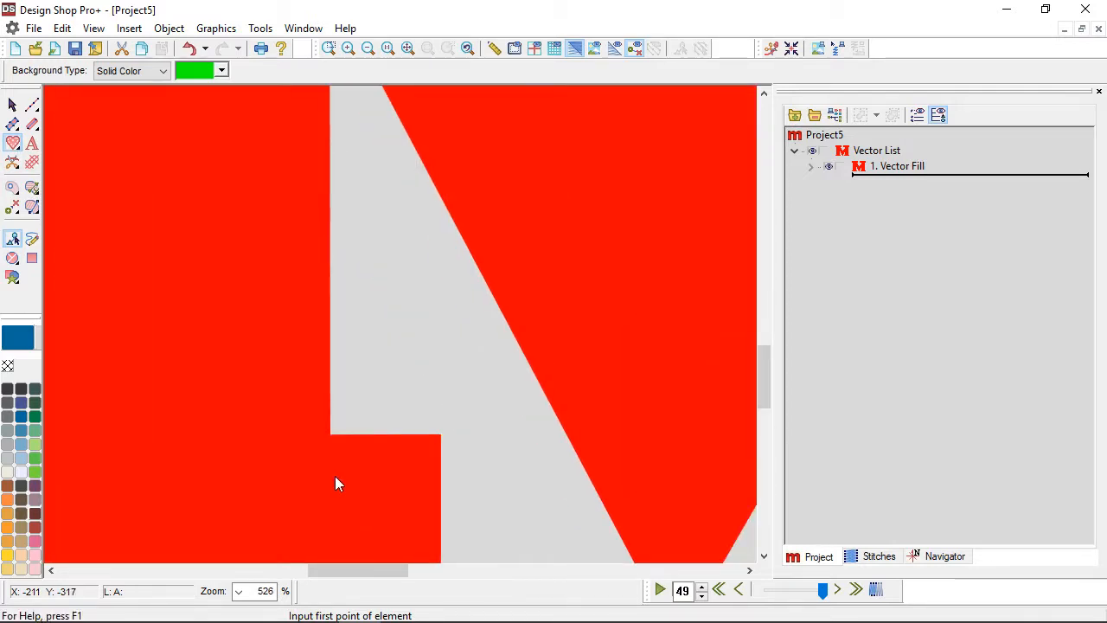
click(331, 432)
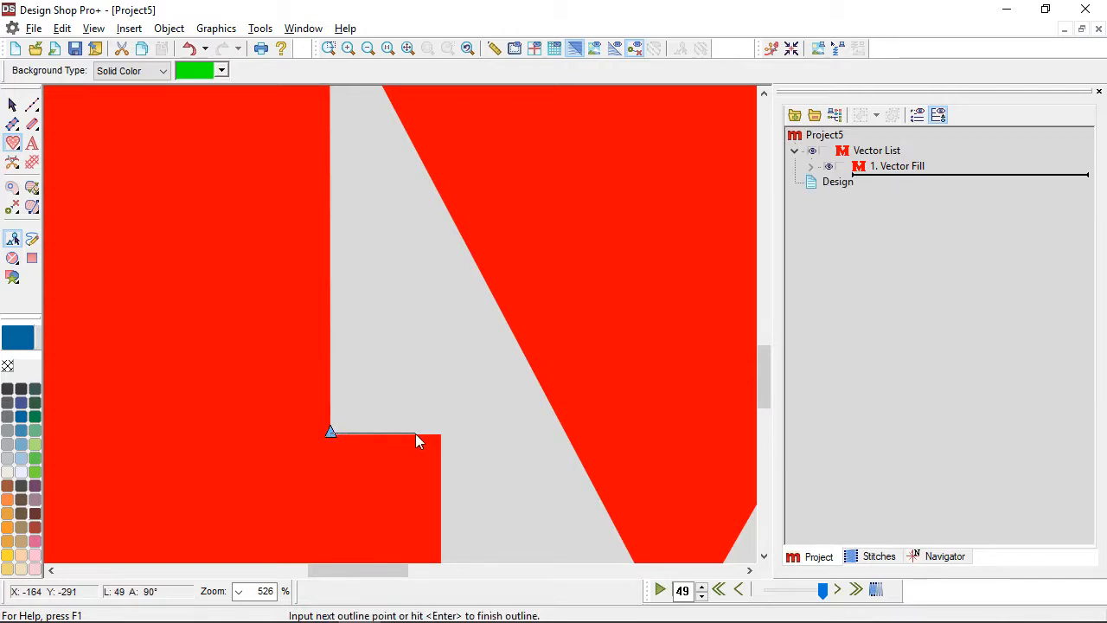
click(441, 437)
scroll(441, 440, down, 3)
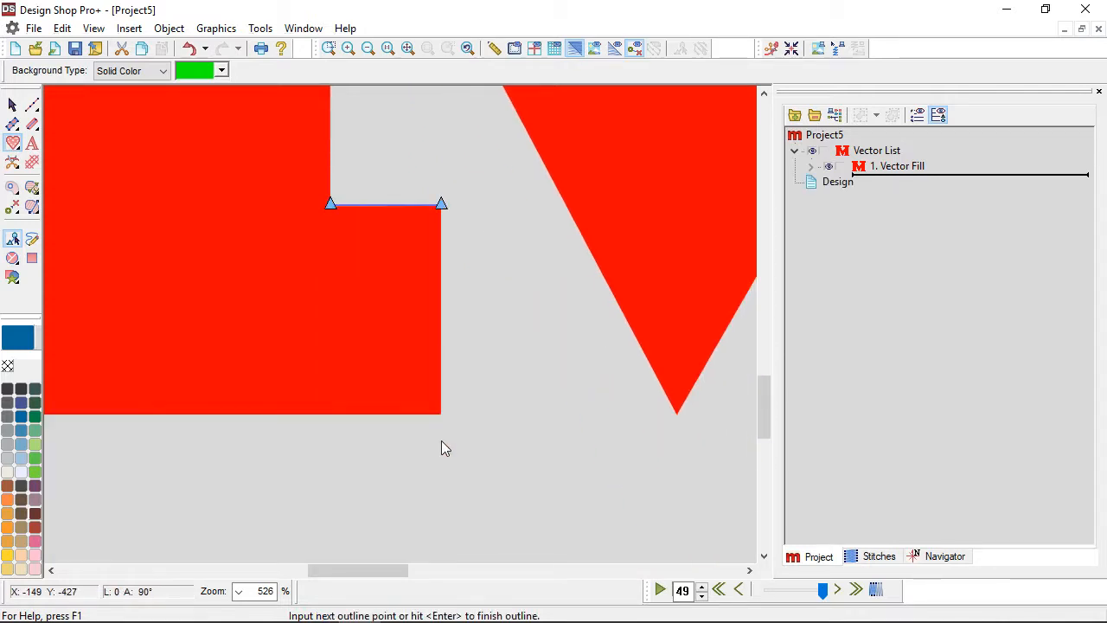
click(441, 416)
scroll(441, 416, left, 3)
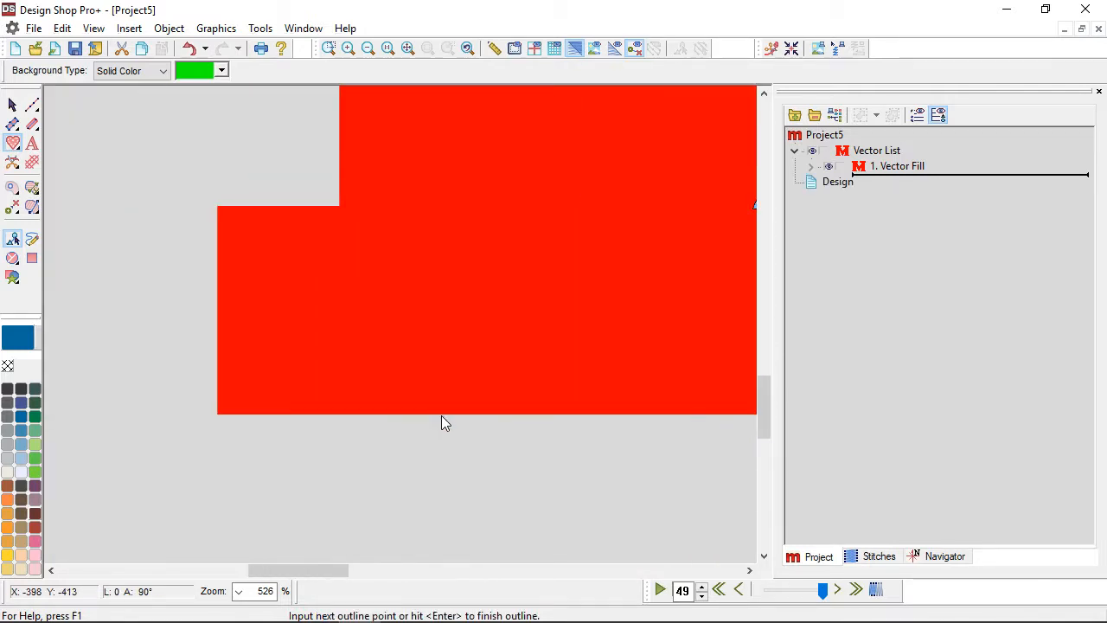
click(217, 424)
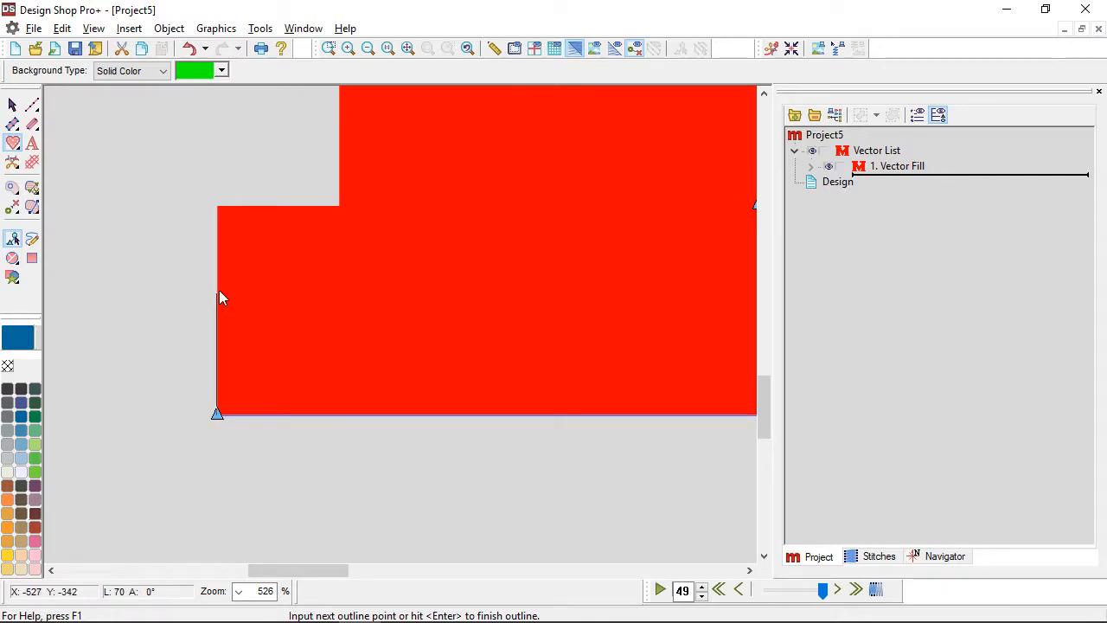
click(221, 208)
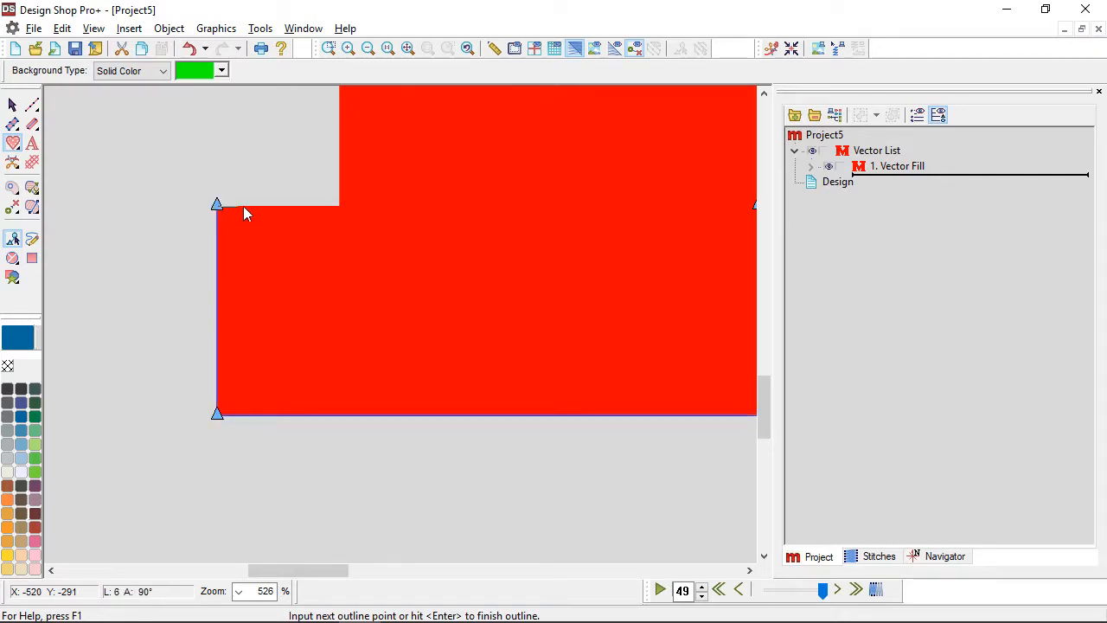
click(338, 213)
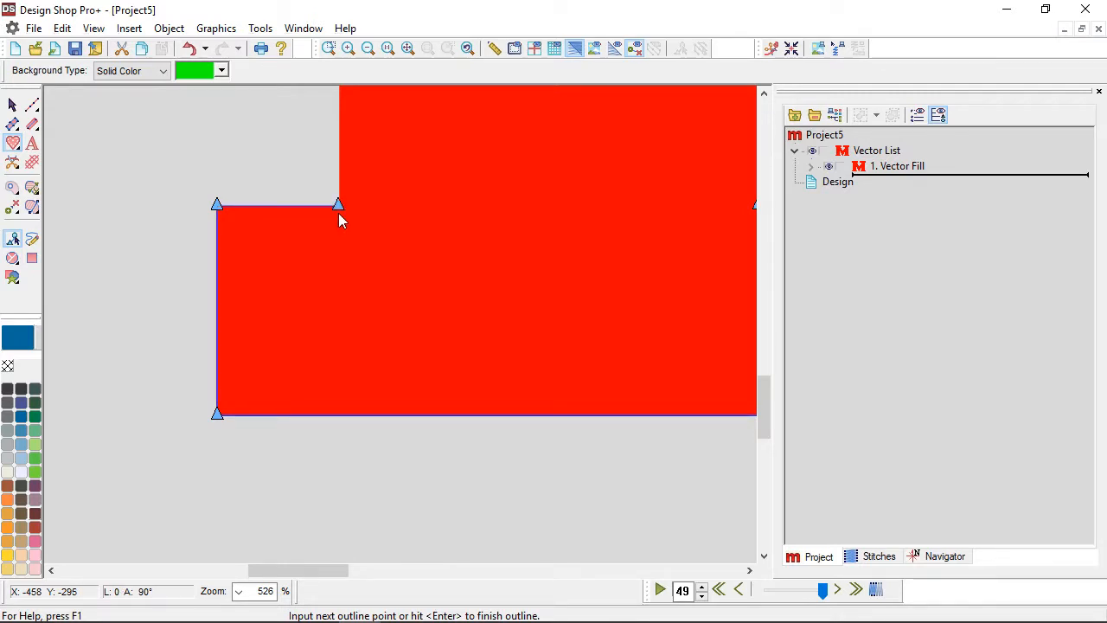
Continue the applique outline up the M's left stem and around the corners of its upper-left serif
scroll(338, 213, up, 5)
scroll(338, 213, up, 2)
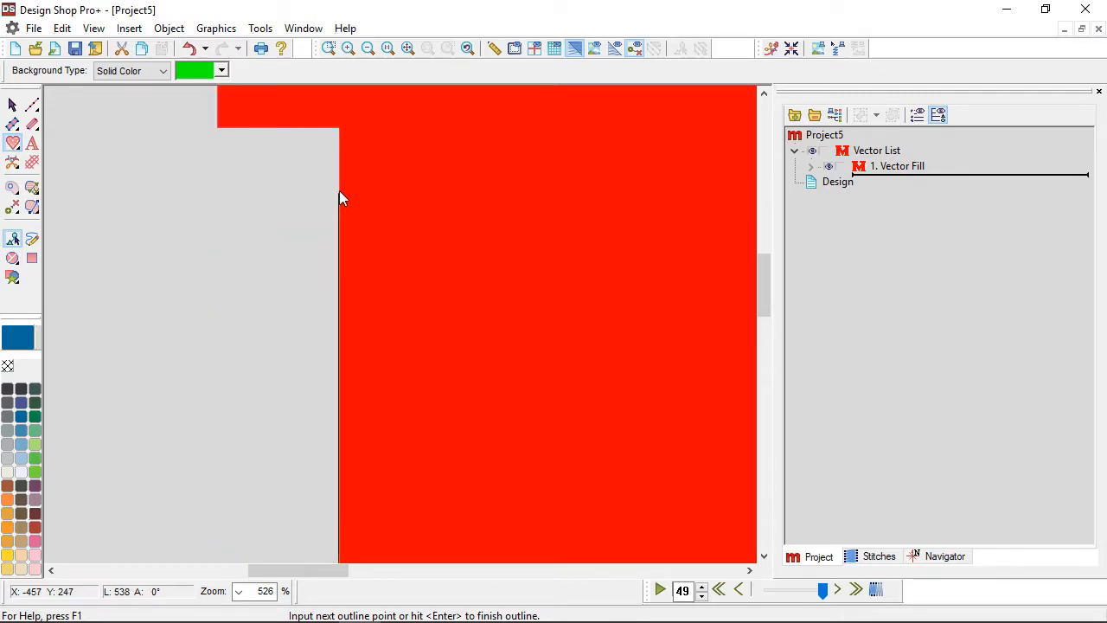
click(338, 128)
click(217, 127)
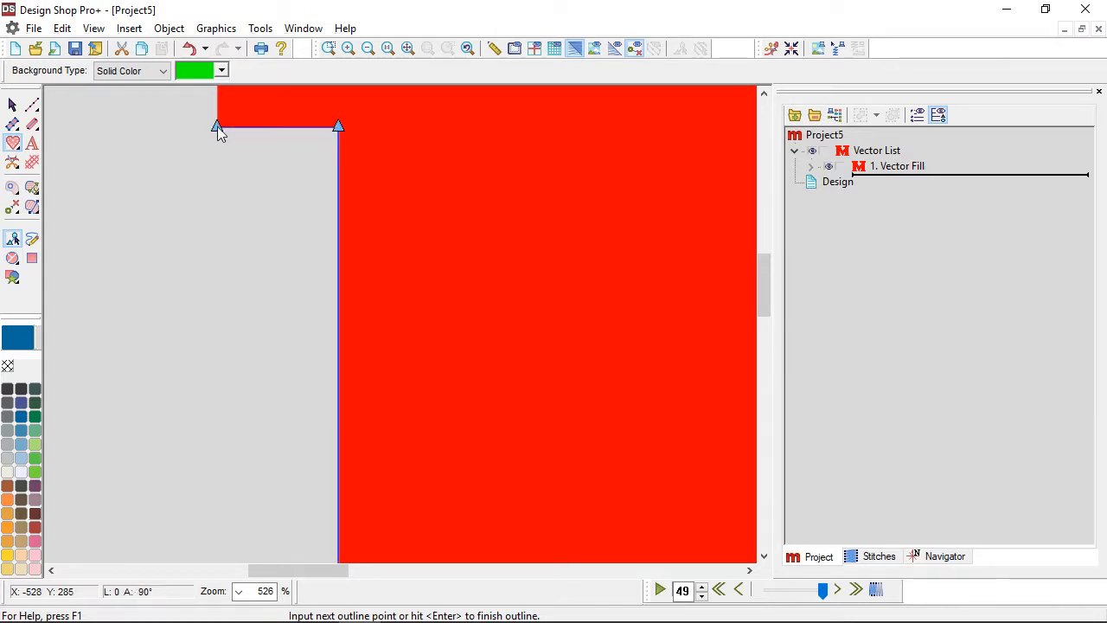
scroll(217, 127, up, 3)
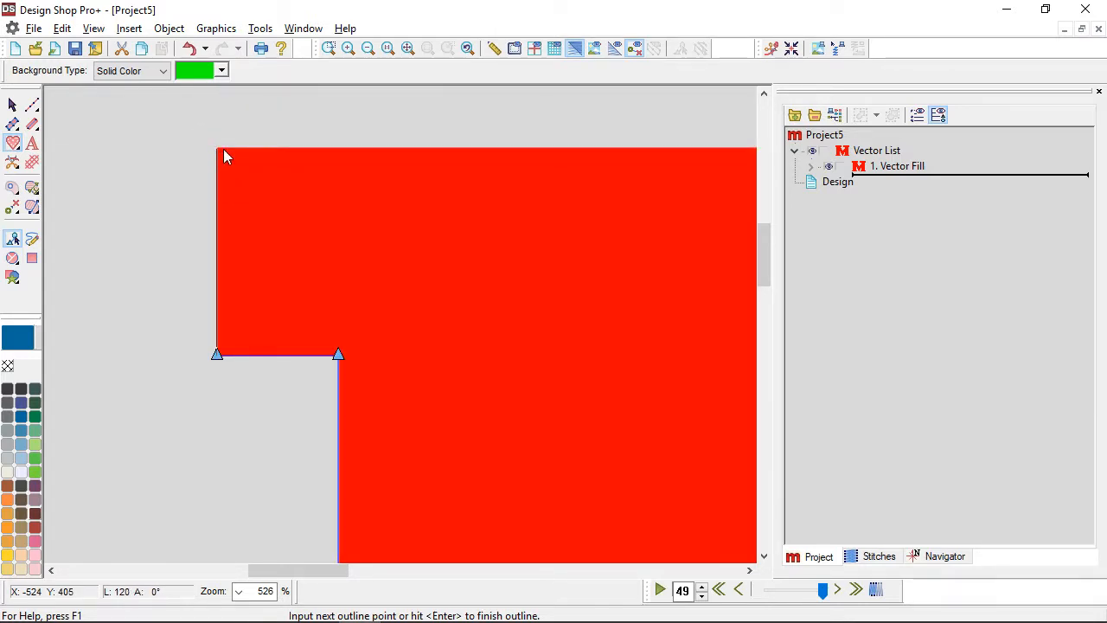
click(224, 154)
scroll(224, 154, right, 5)
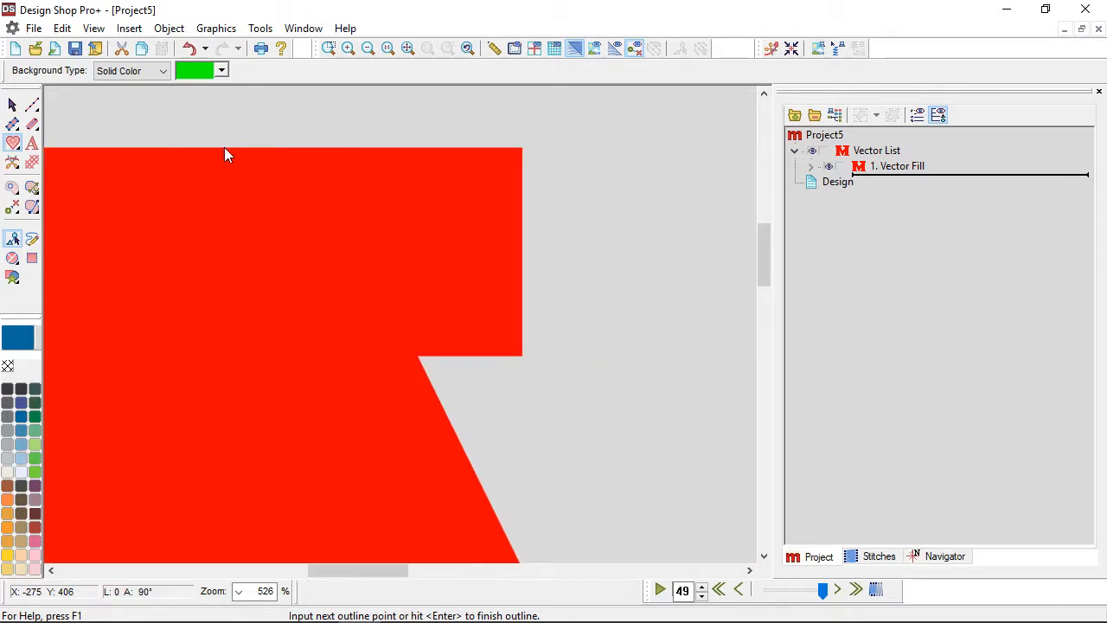
click(265, 149)
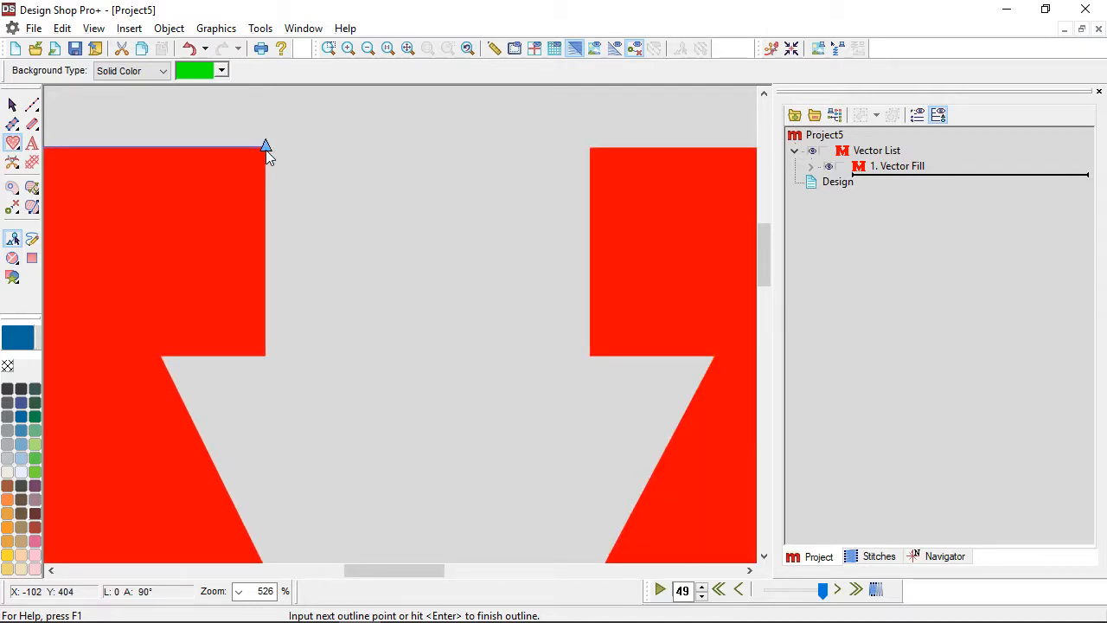
click(268, 355)
click(161, 359)
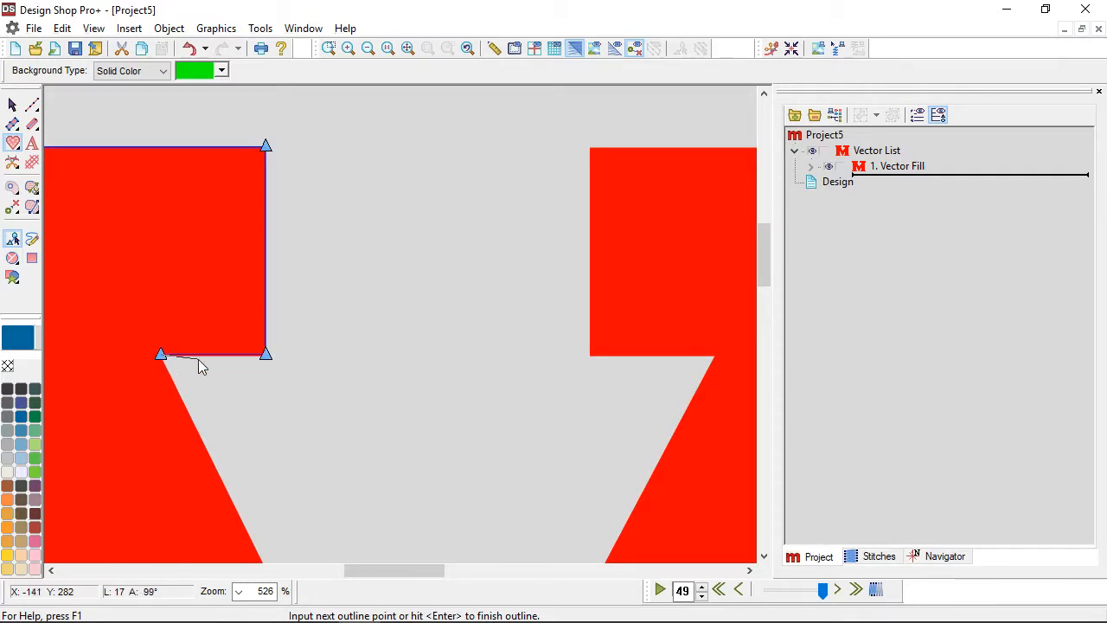
Continue the applique outline through the M's central V notch and up the inner edge of its upper-right serif
scroll(175, 359, down, 5)
click(430, 438)
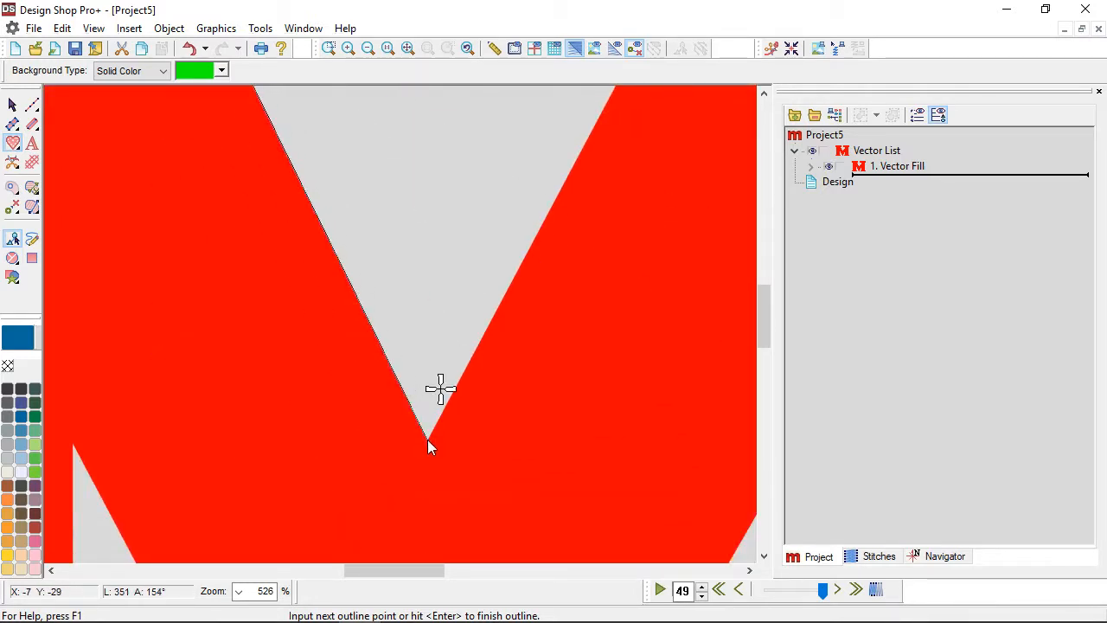
scroll(514, 355, up, 3)
scroll(514, 360, right, 3)
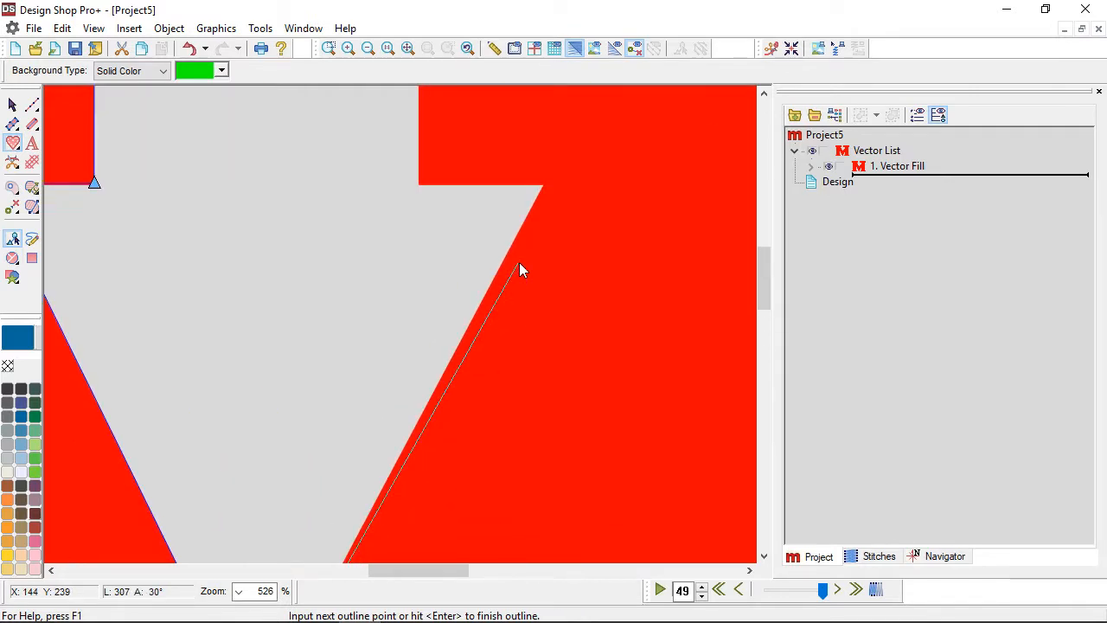
click(544, 185)
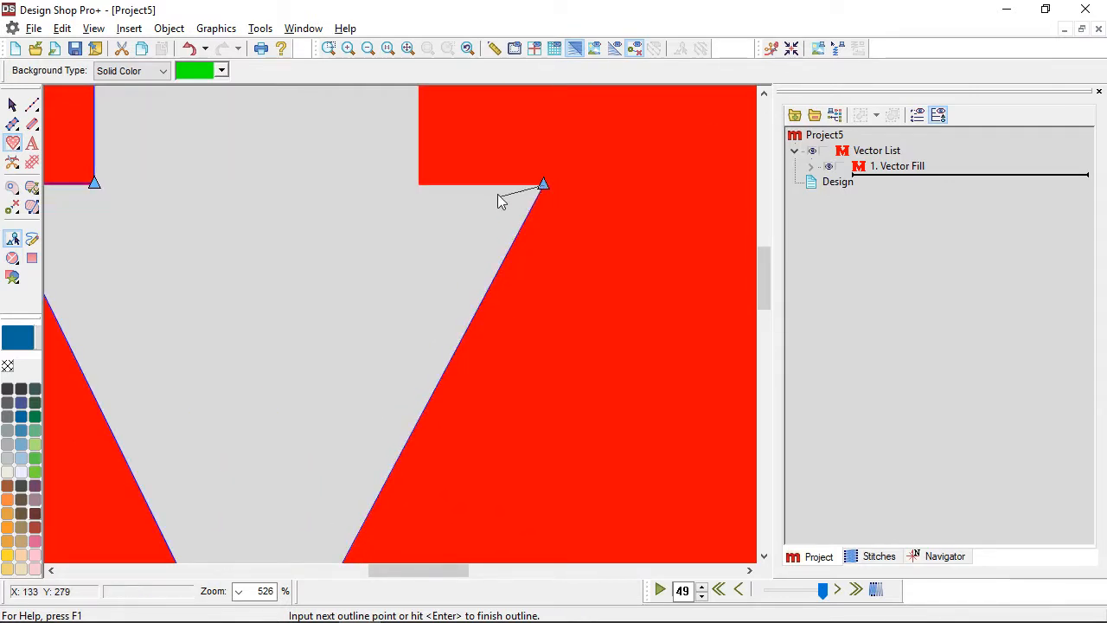
click(419, 198)
scroll(420, 197, up, 3)
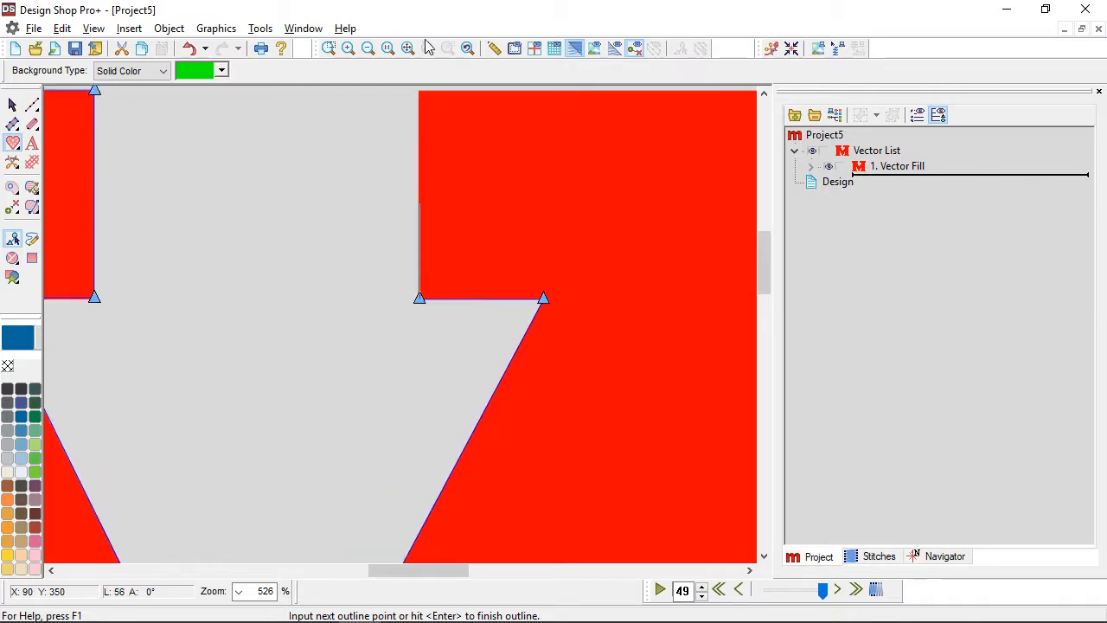
click(427, 149)
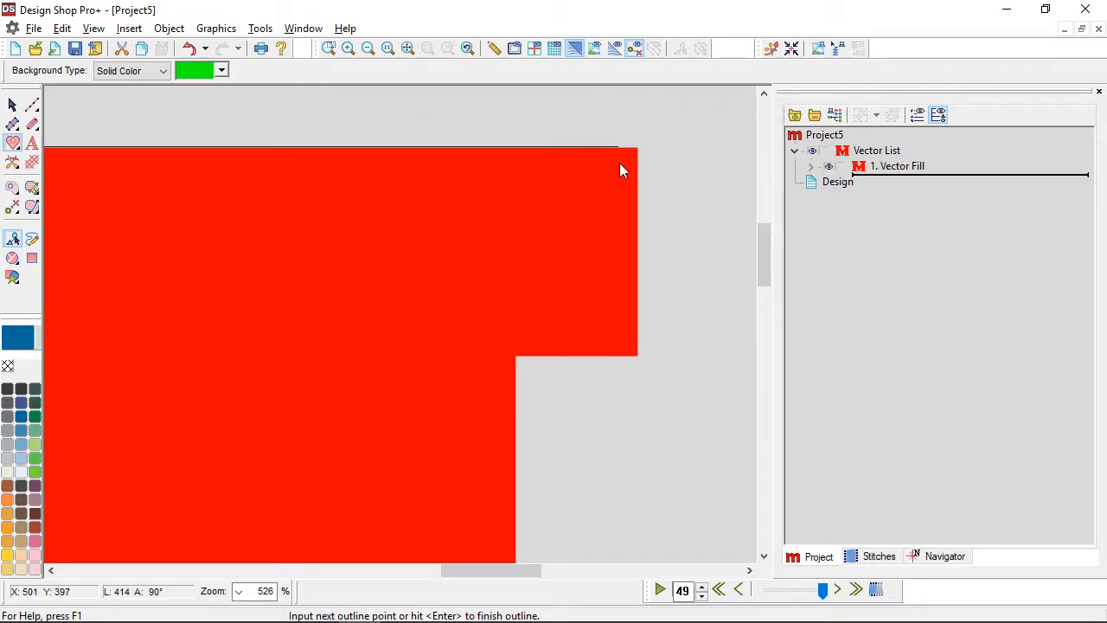
Continue the applique outline around the outer corners of the M's upper-right serif to where it meets the right stem
click(639, 166)
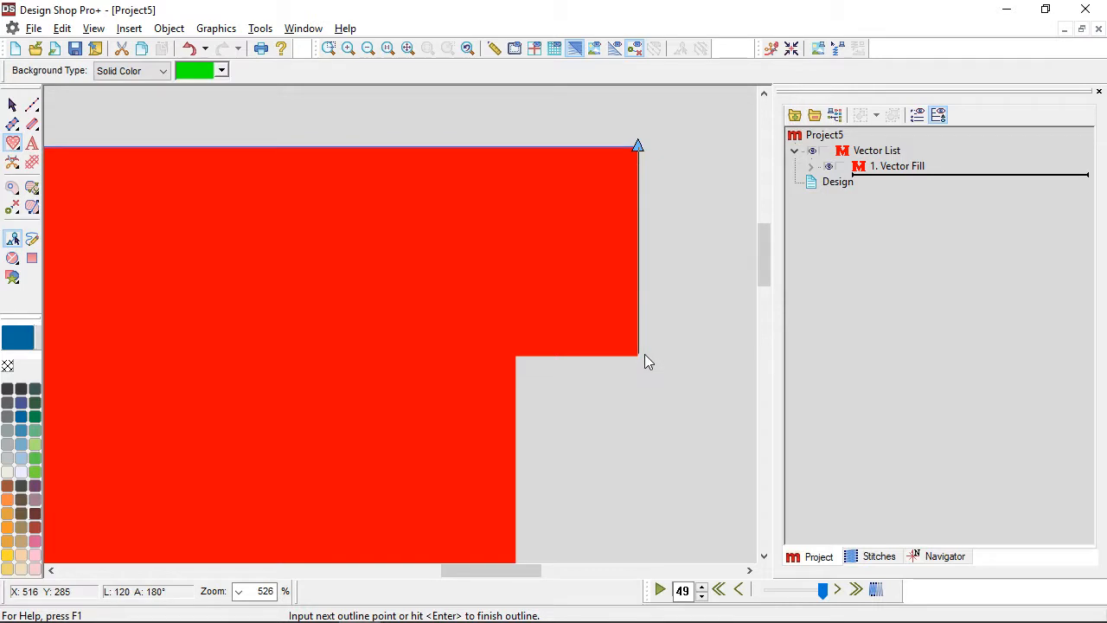
click(644, 358)
click(515, 361)
Continue the applique outline down the M's right stem and around the corners of its lower-right foot
scroll(515, 362, down, 5)
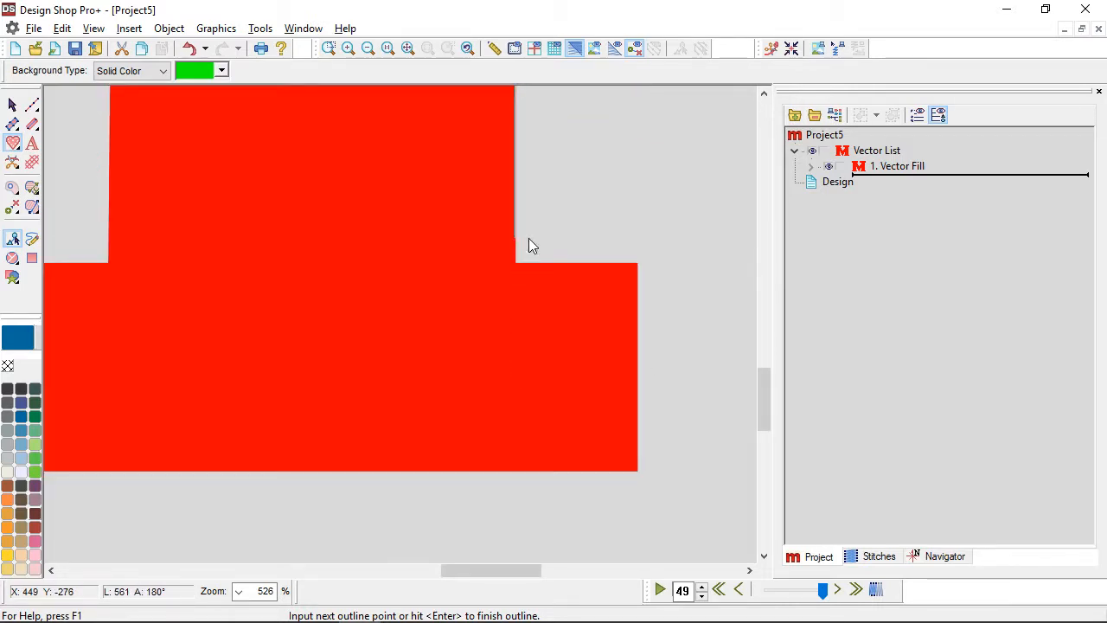
click(523, 263)
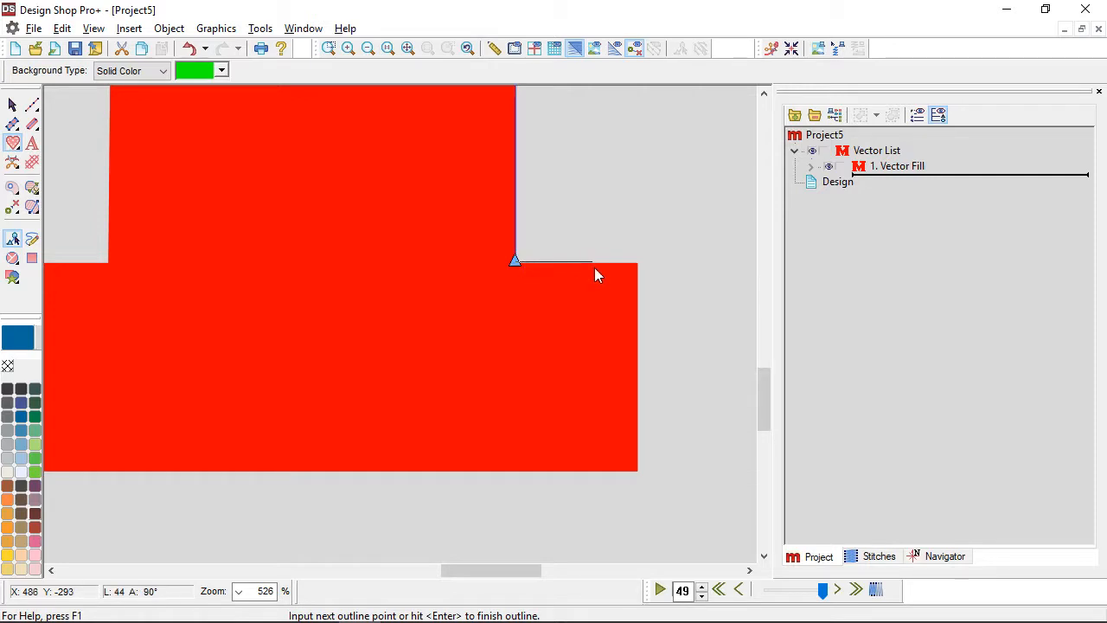
click(637, 278)
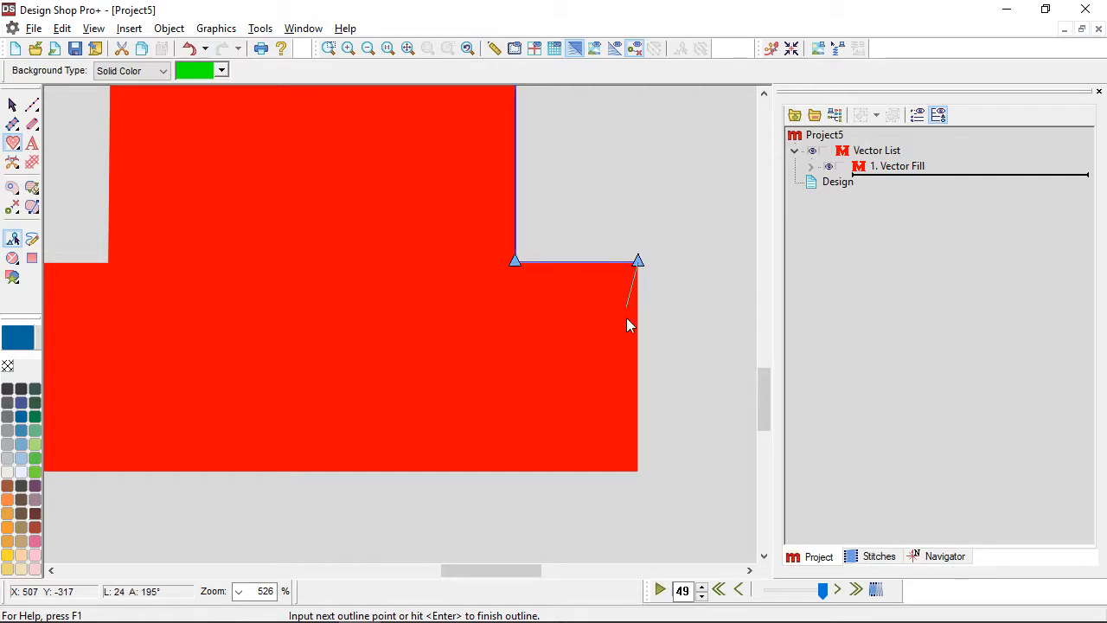
click(637, 469)
scroll(474, 494, left, 4)
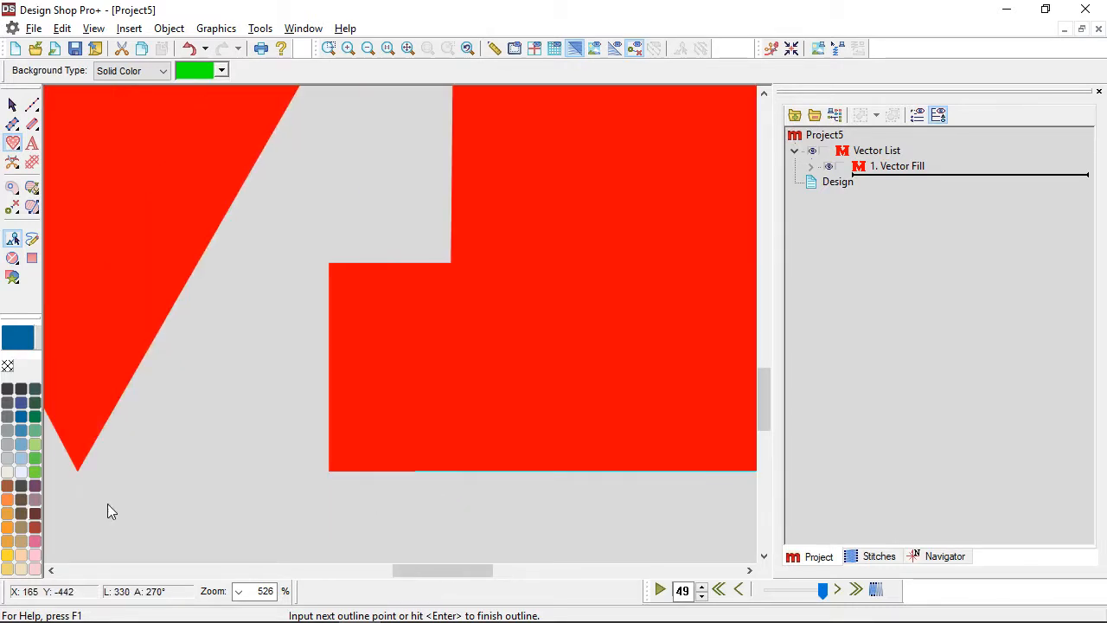
click(330, 477)
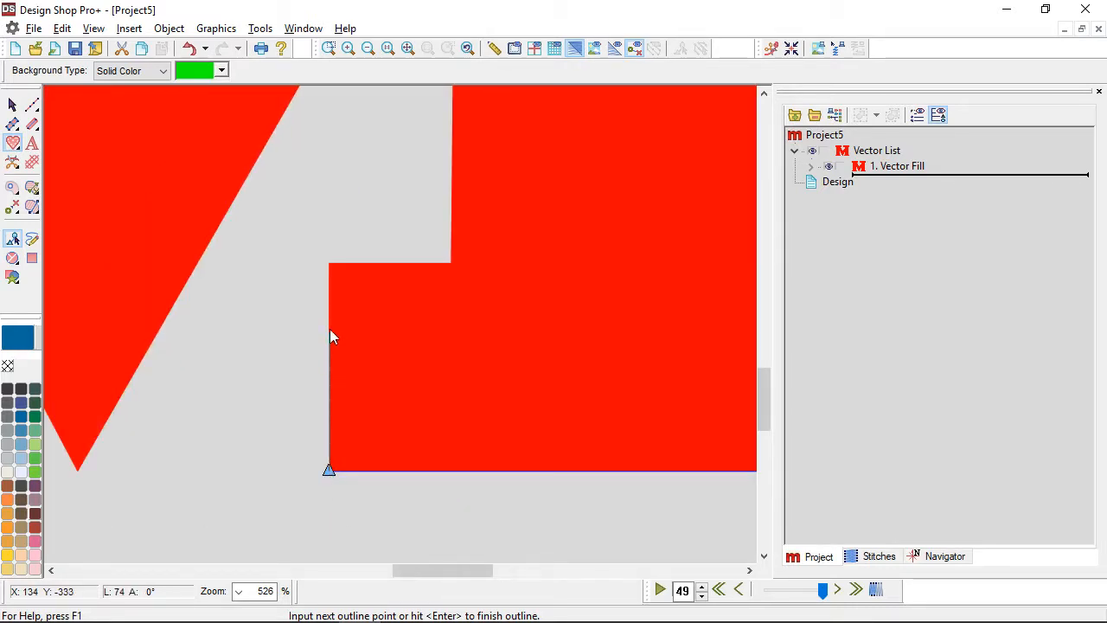
click(328, 264)
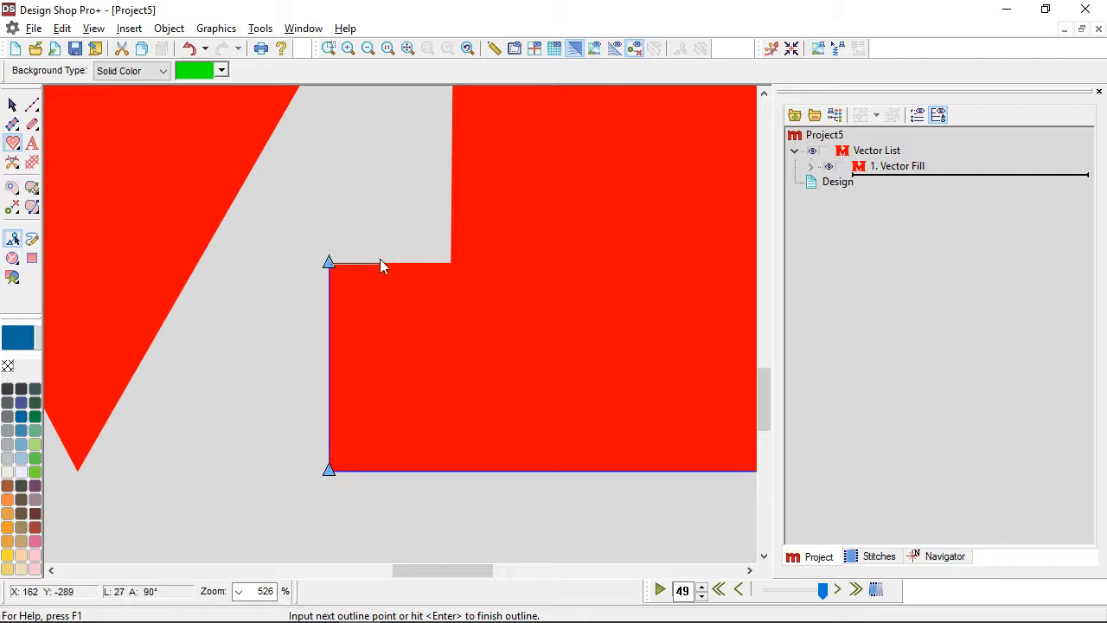
click(451, 265)
Continue the applique outline up the right stem's inner edge to its apex and down to the M's central lower tip
scroll(452, 264, up, 5)
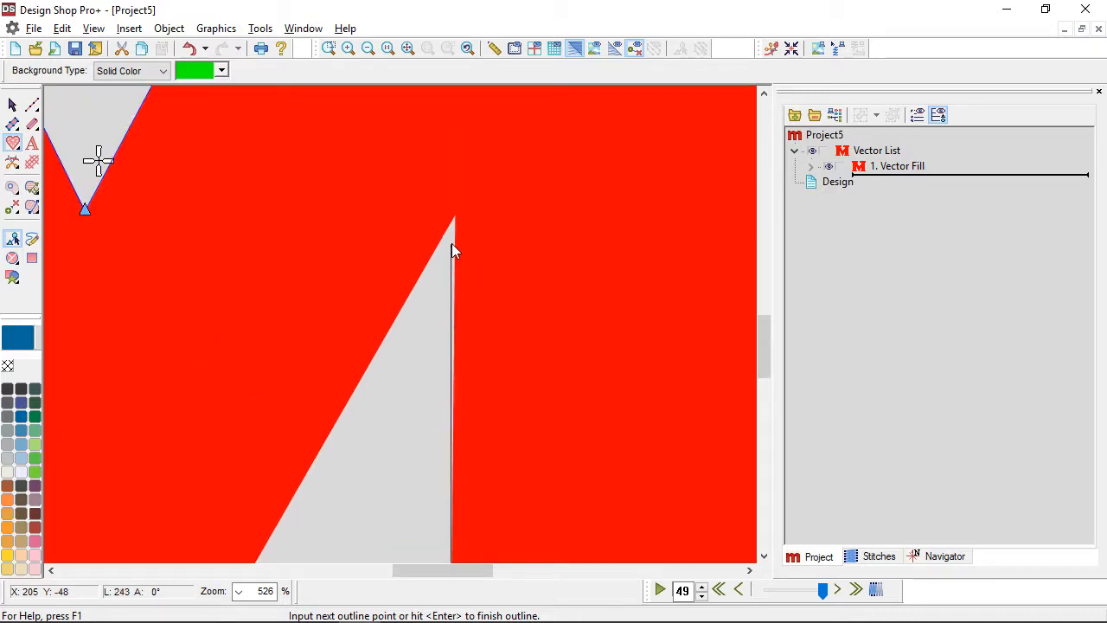
click(460, 219)
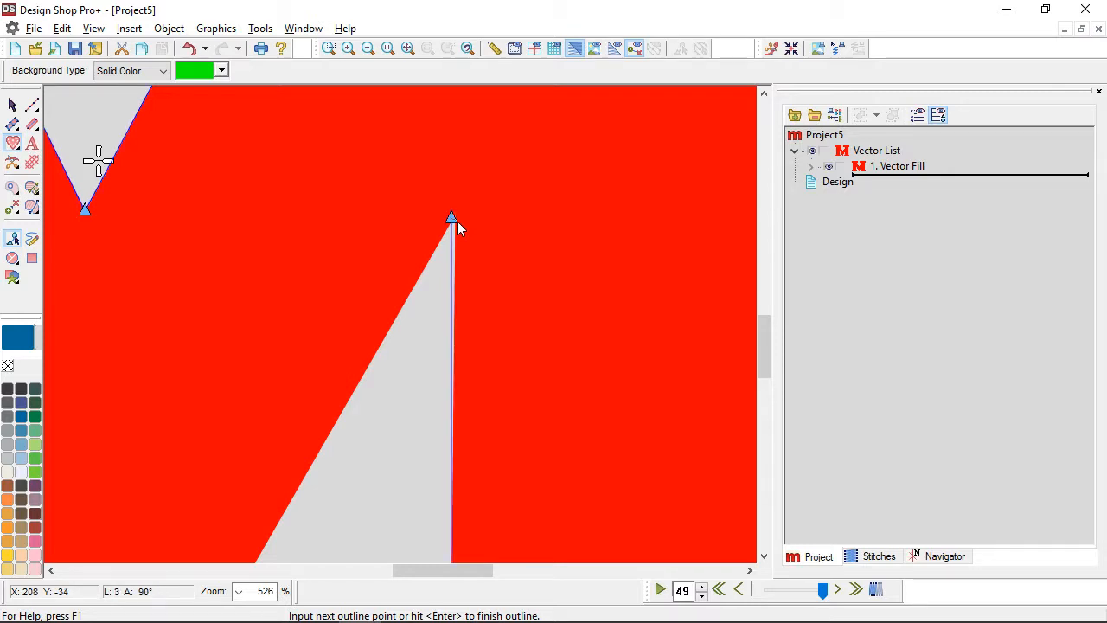
scroll(401, 317, down, 3)
scroll(377, 348, left, 3)
scroll(377, 347, down, 2)
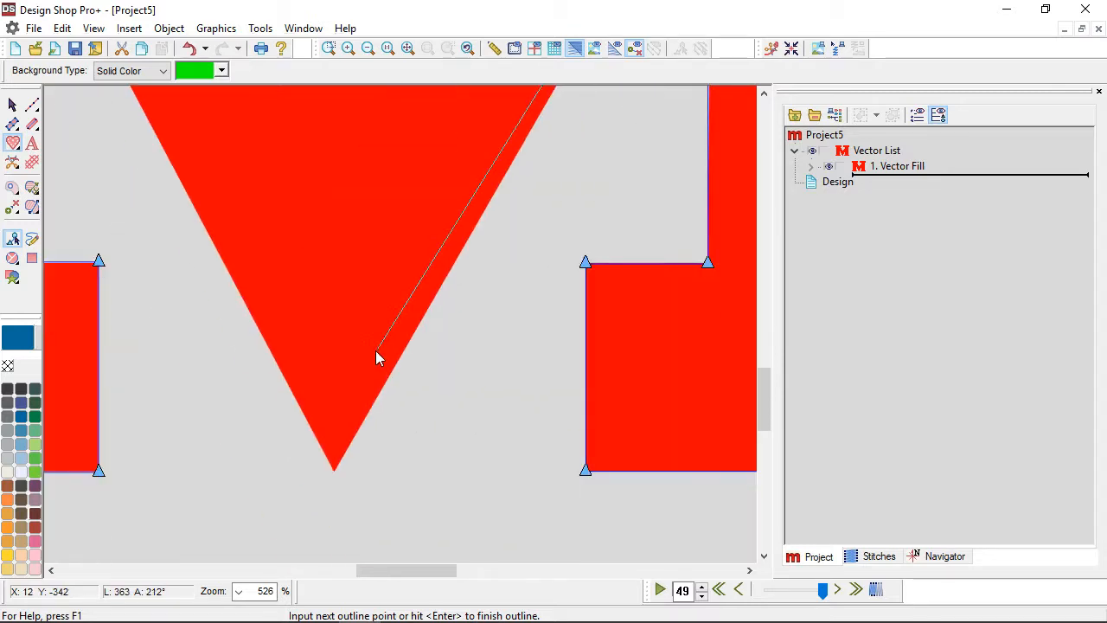
click(334, 474)
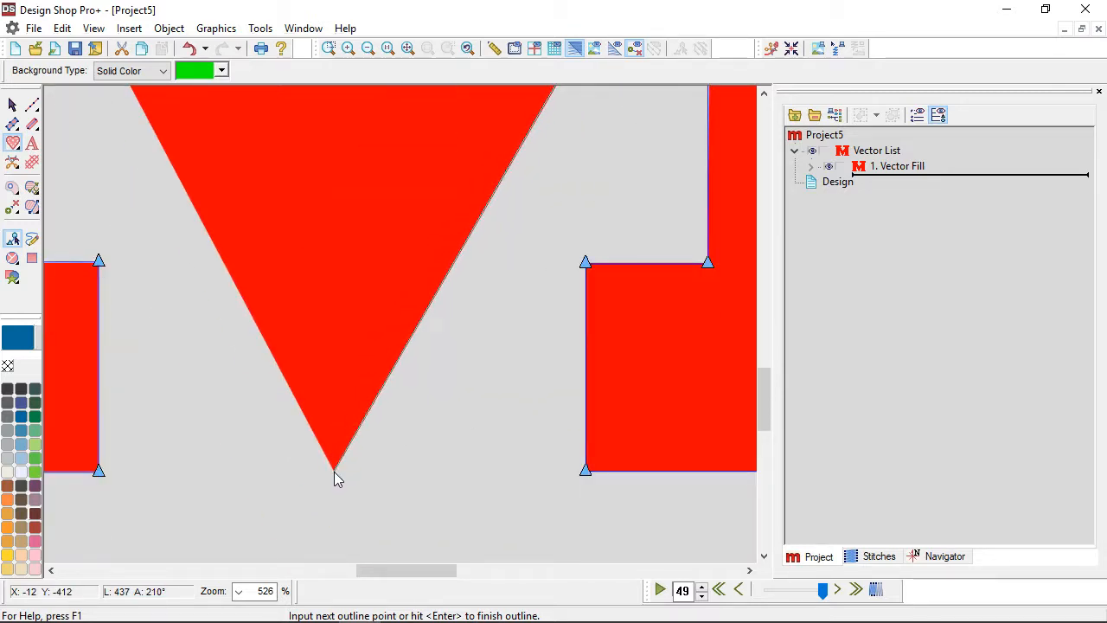
Place the last outline point at the apex beside the left stem, finish the M applique and fit it in view
scroll(333, 472, up, 1)
scroll(336, 470, left, 3)
scroll(334, 346, down, 5)
scroll(336, 232, left, 5)
scroll(332, 227, up, 1)
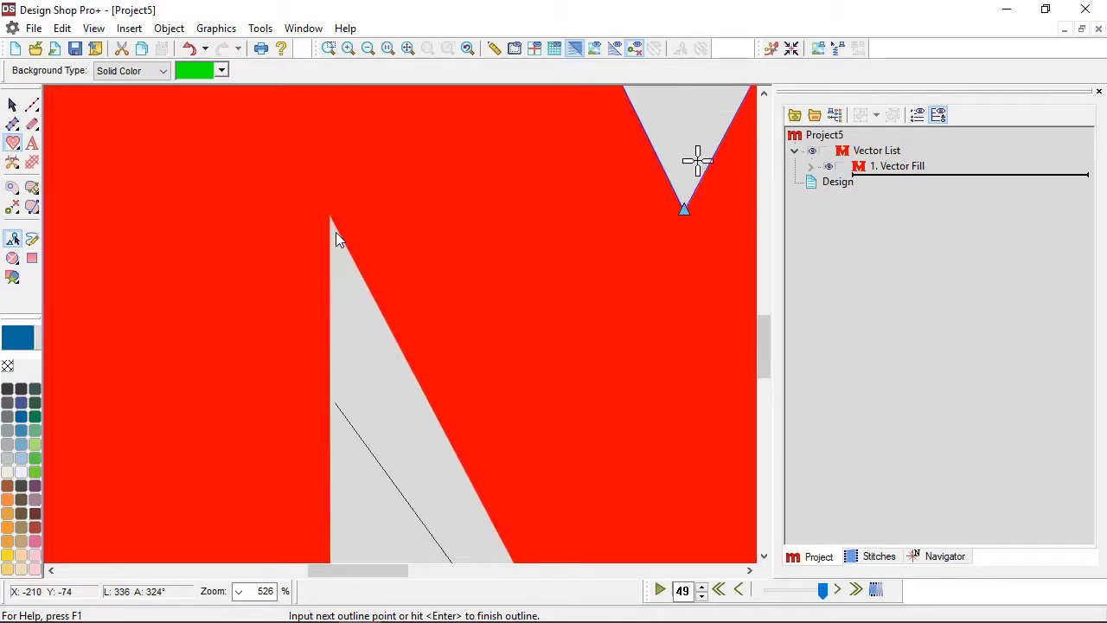
click(329, 216)
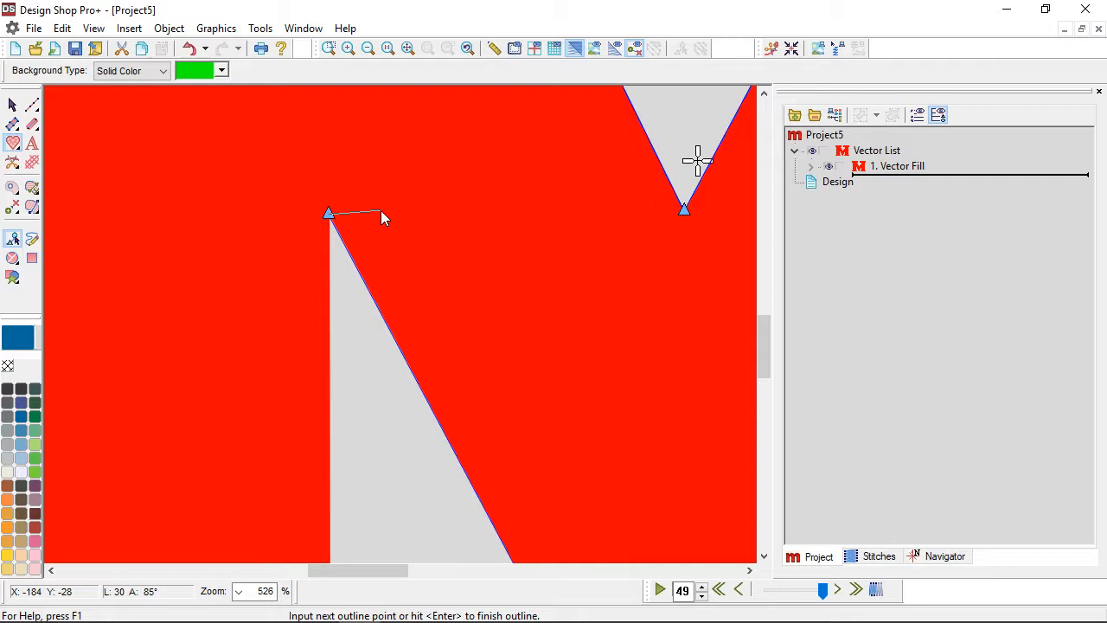
key(Return)
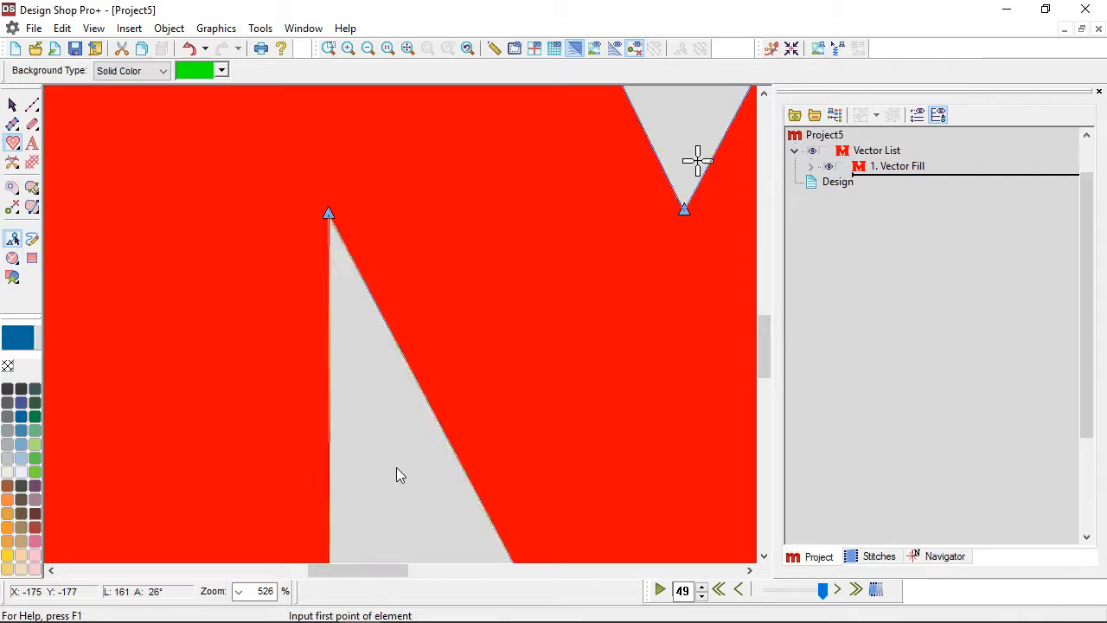
key(Return)
scroll(407, 467, down, 4)
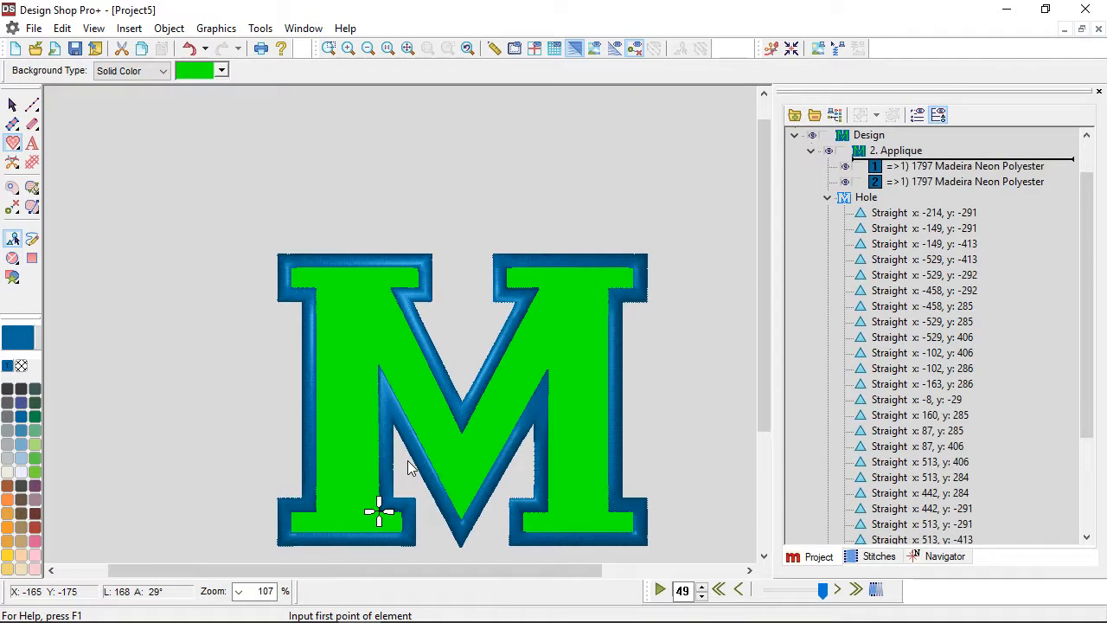
scroll(454, 378, up, 2)
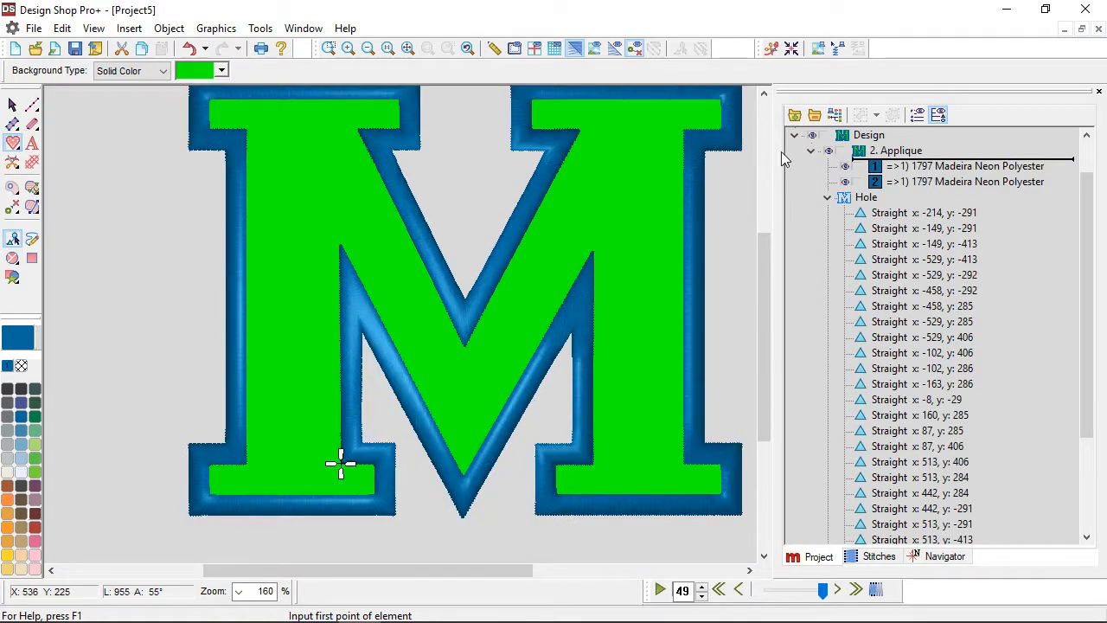
click(407, 49)
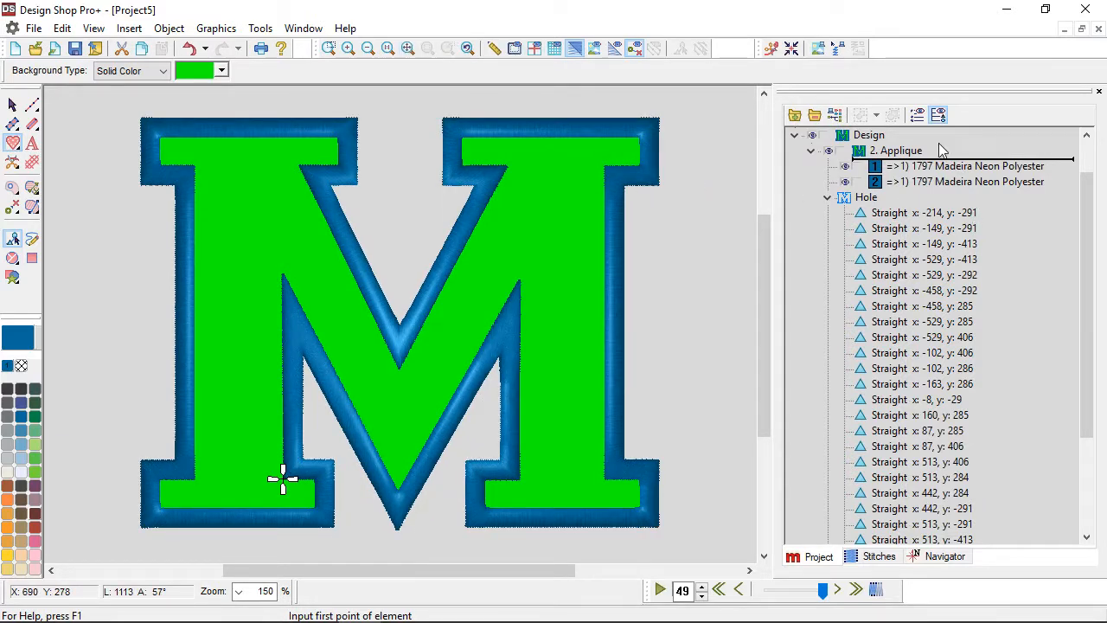
Set the M applique's solid background color to red and enable the color change after tackdown
click(890, 152)
right_click(890, 152)
click(884, 162)
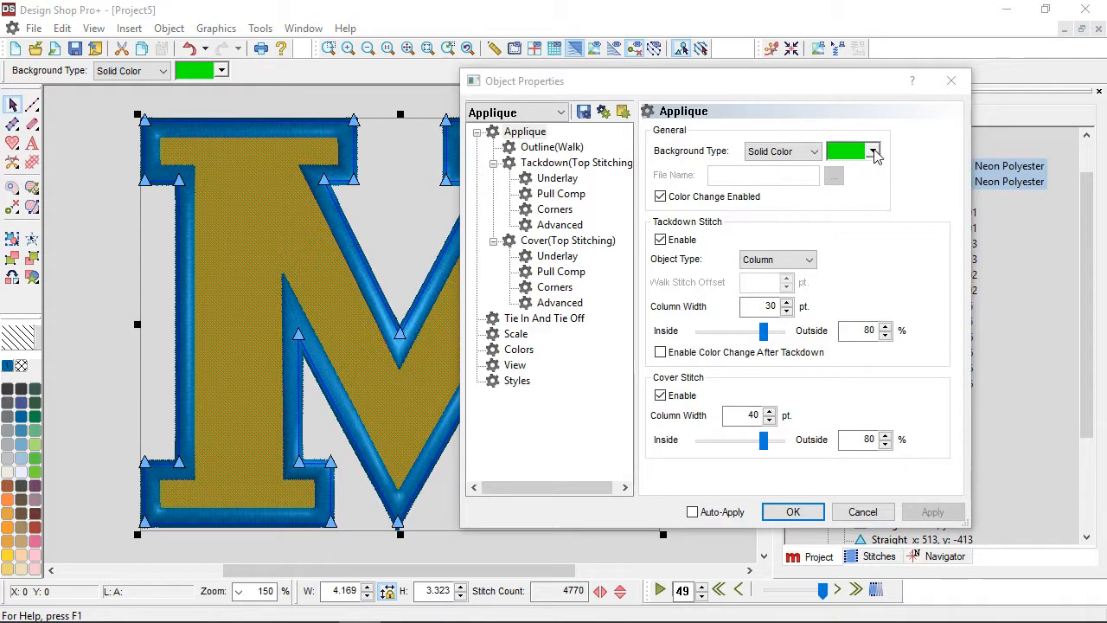
click(872, 151)
click(835, 228)
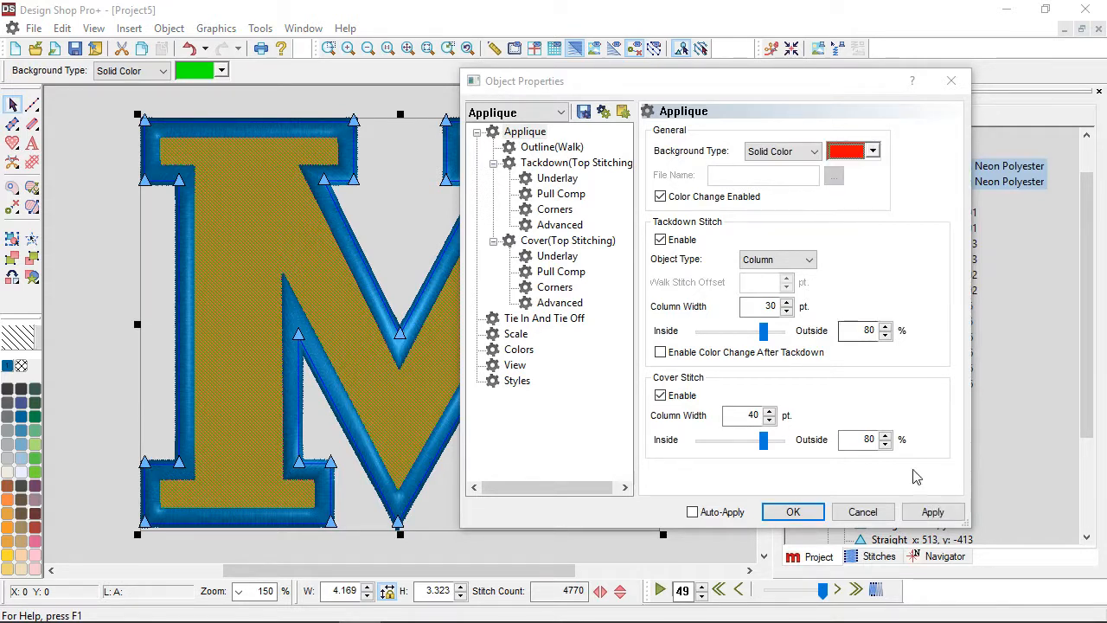
click(931, 512)
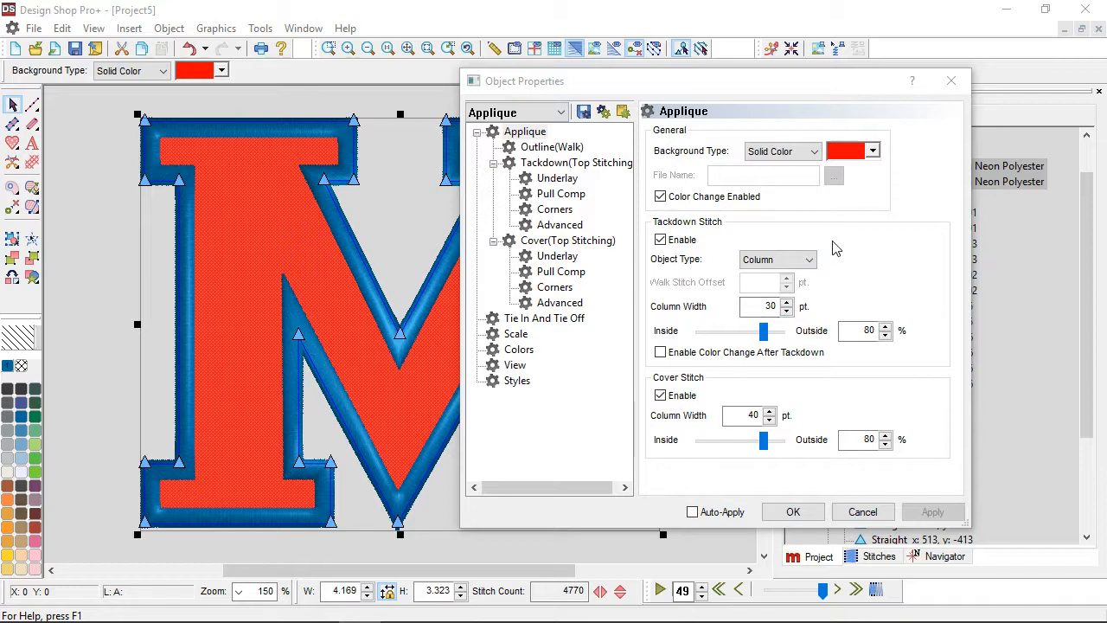
click(661, 353)
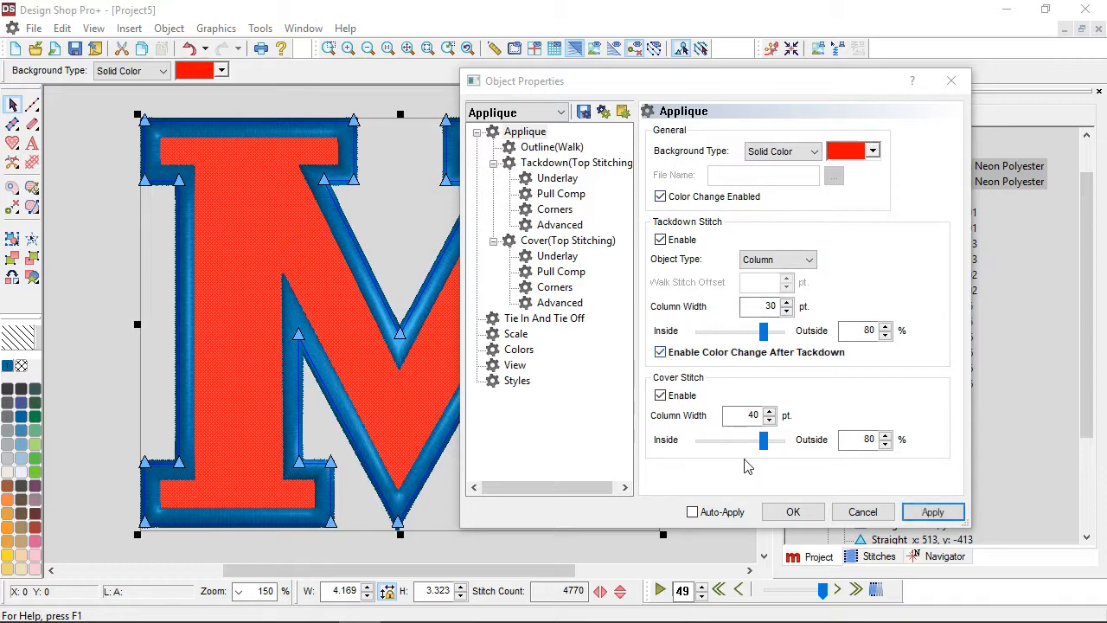
click(934, 512)
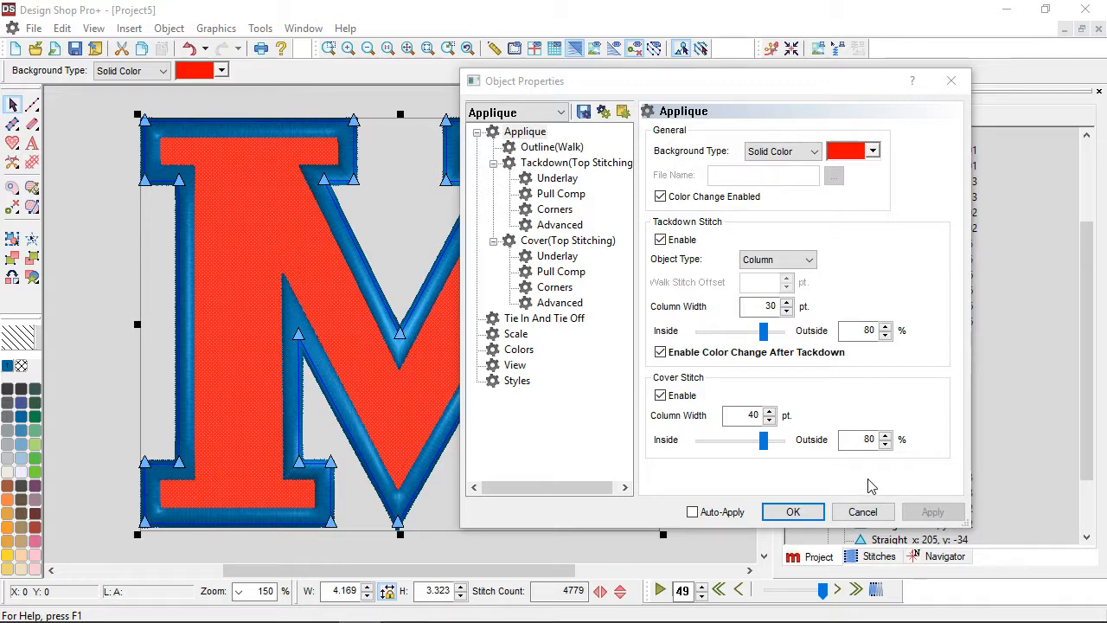
Set the miter angle for the applique's tackdown corners to 120° and apply it
click(551, 165)
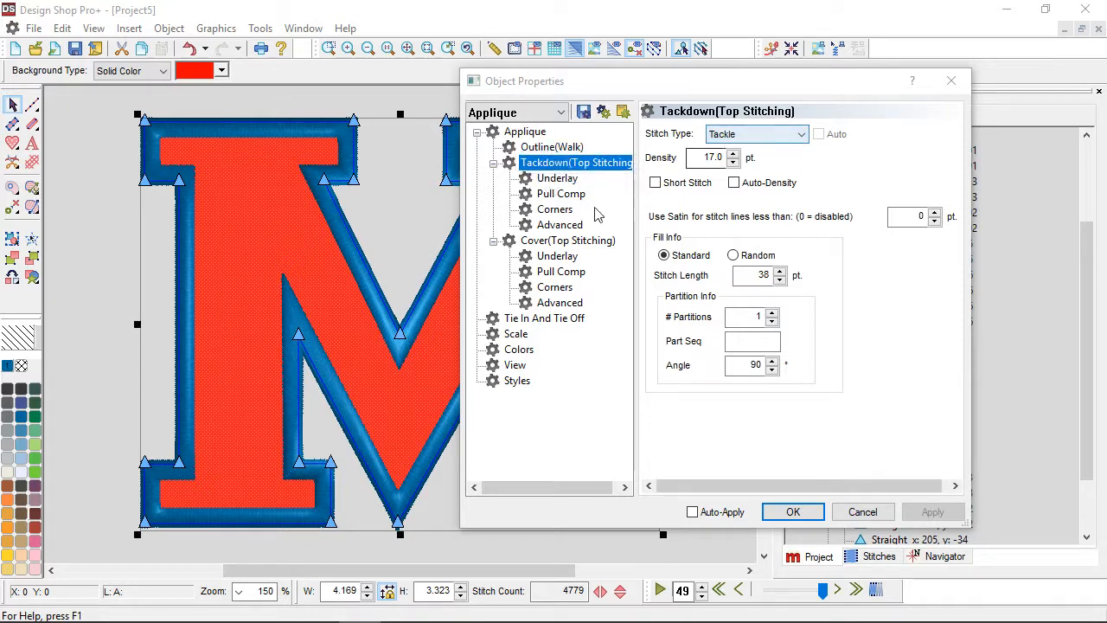
click(555, 209)
double_click(728, 289)
text(120)
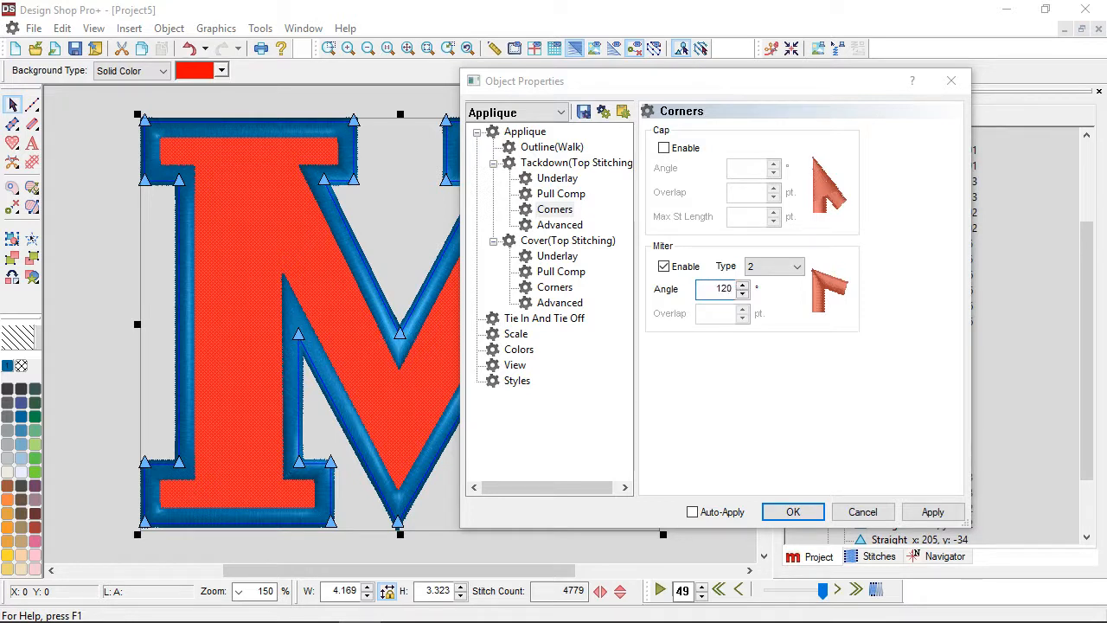
click(934, 514)
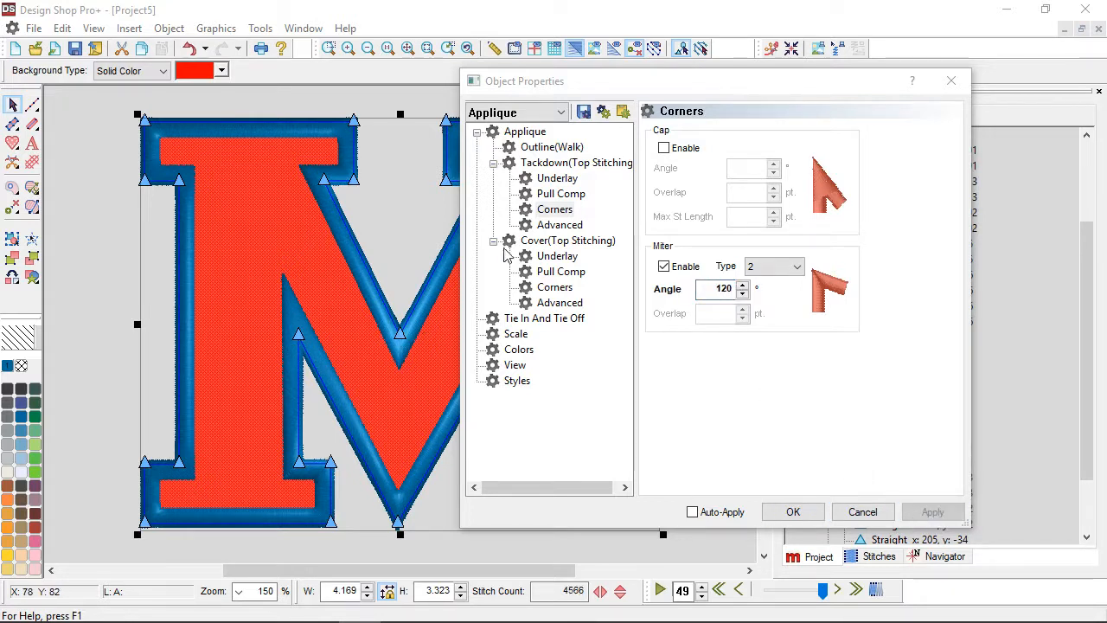
Try capped corners on the applique's cover stitching
click(560, 290)
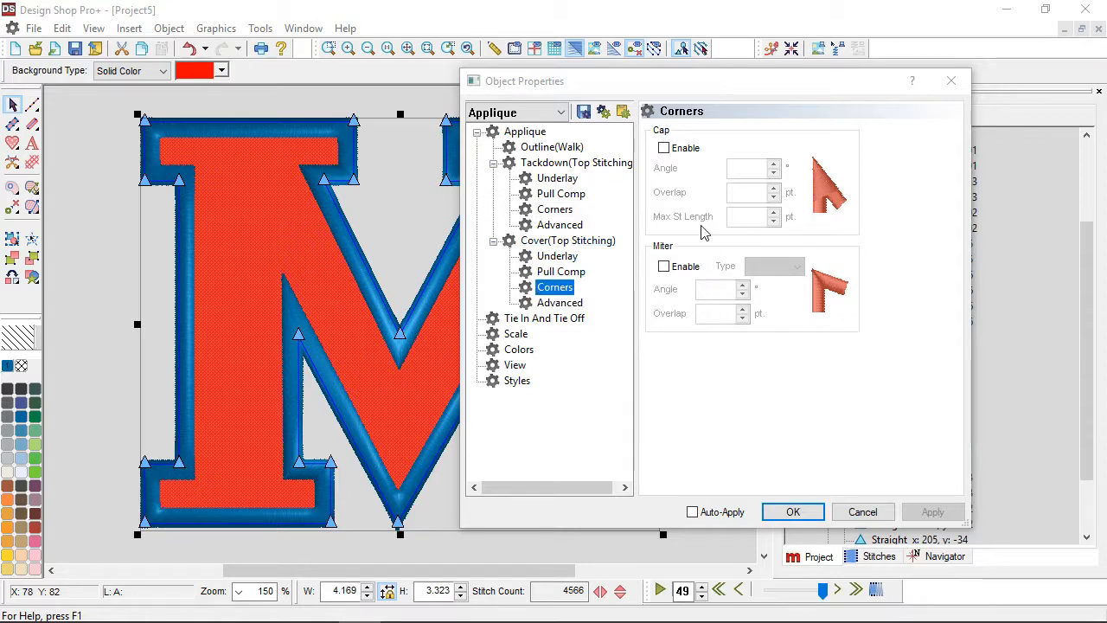
click(685, 149)
click(932, 512)
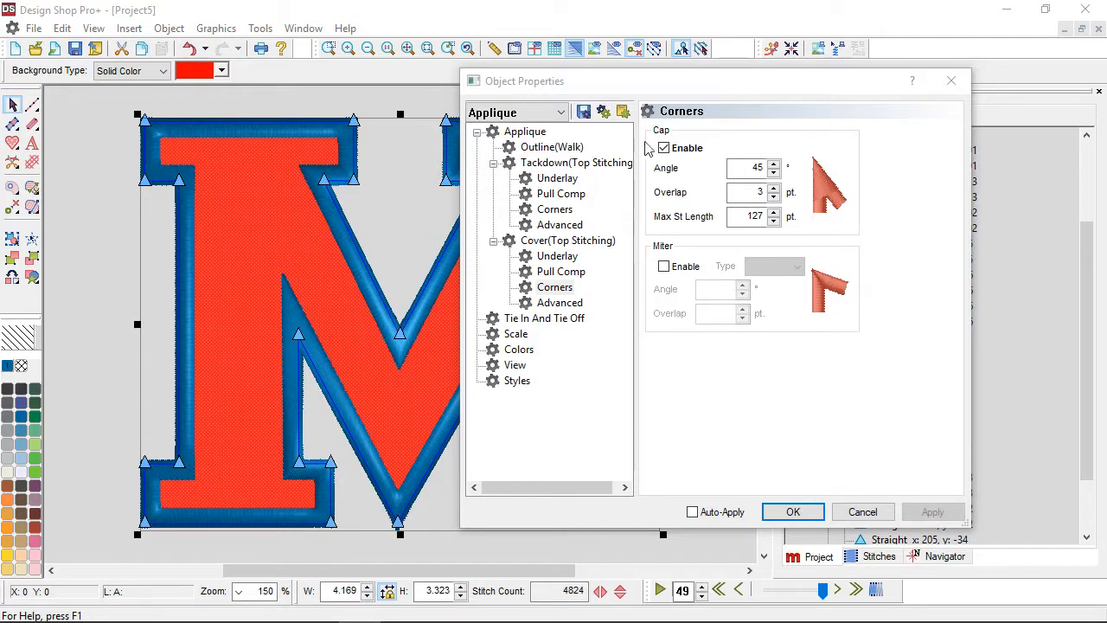
Turn off the cover stitching's corner caps, enable mitered corners instead, and accept the applique properties
click(663, 148)
click(667, 266)
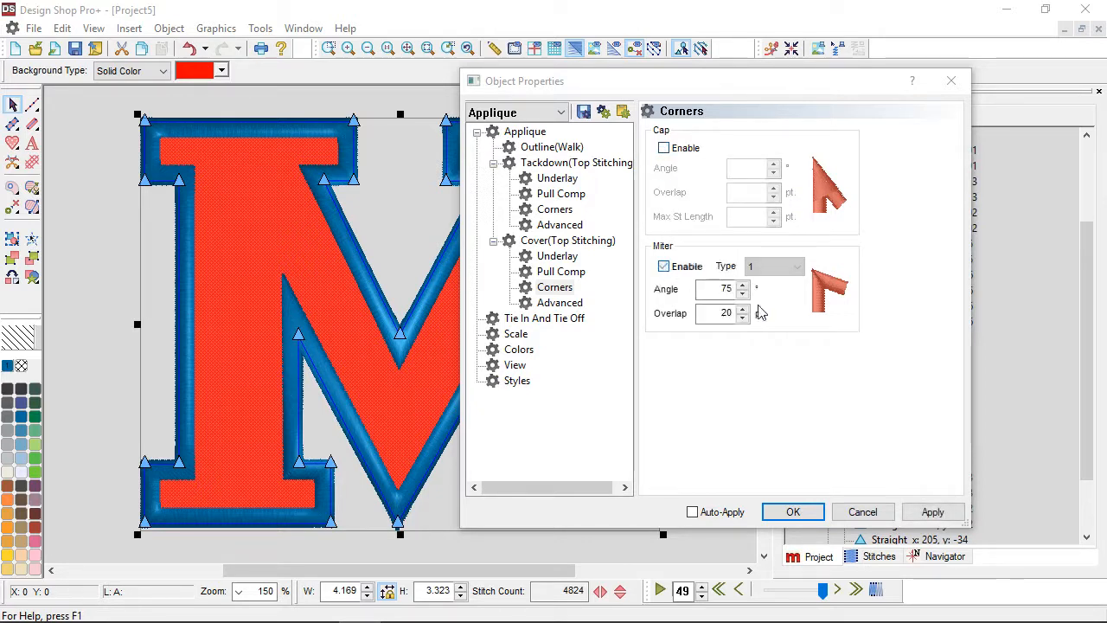
click(929, 513)
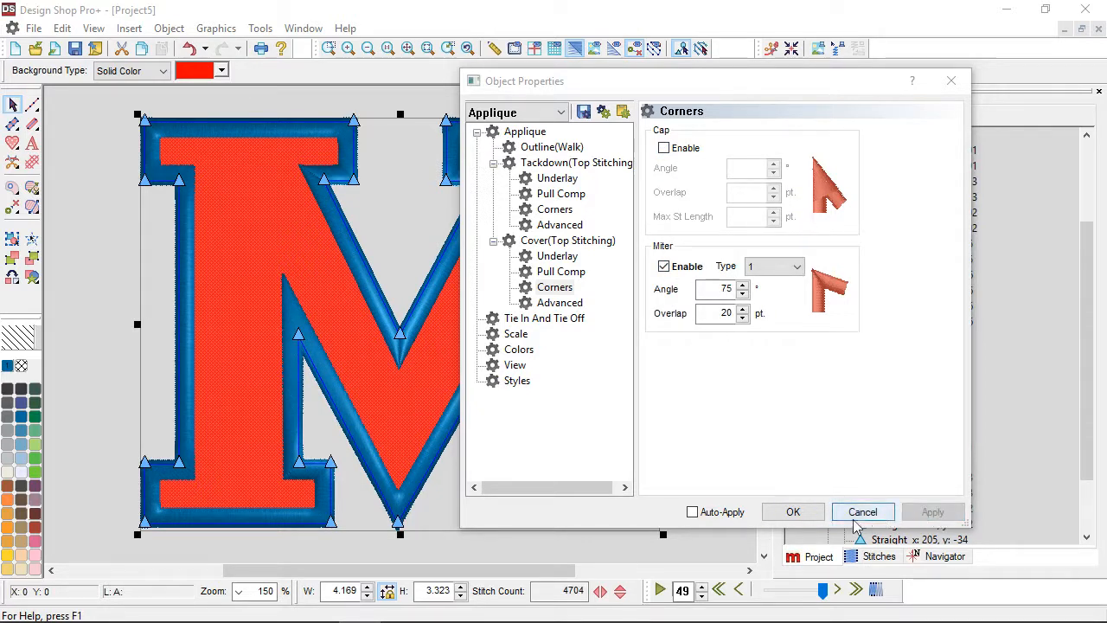
click(793, 511)
scroll(634, 459, up, 2)
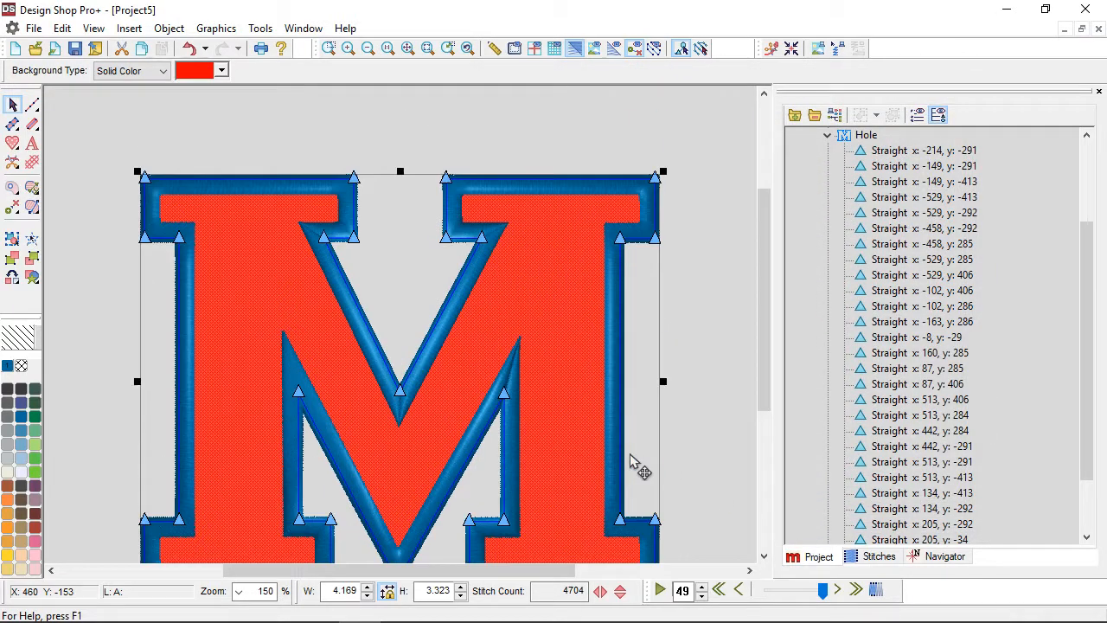
scroll(631, 457, down, 2)
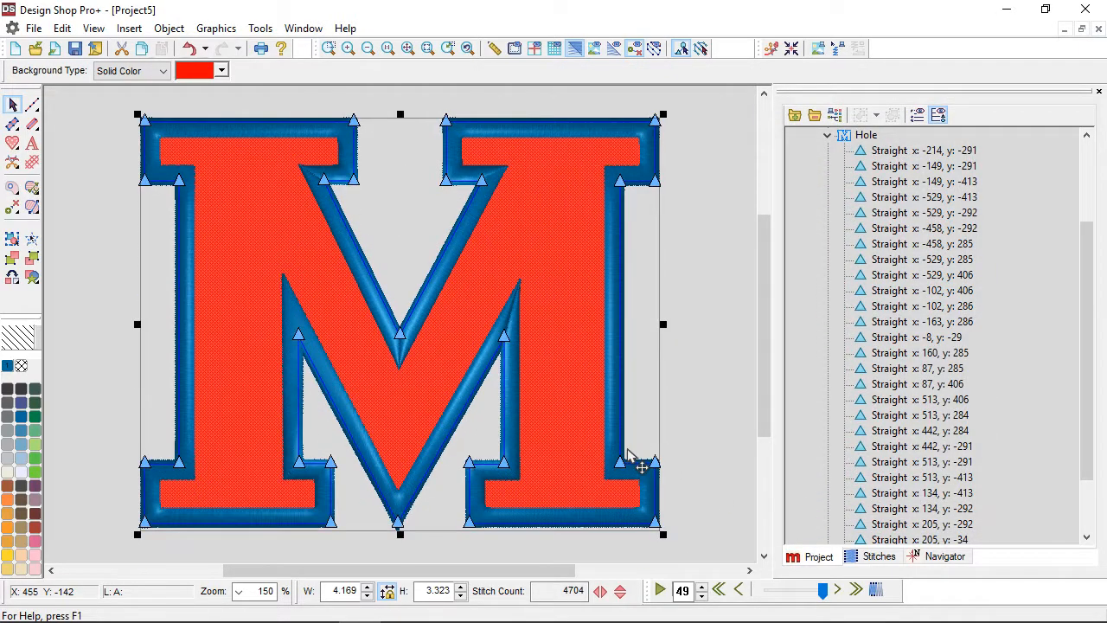
scroll(629, 455, up, 3)
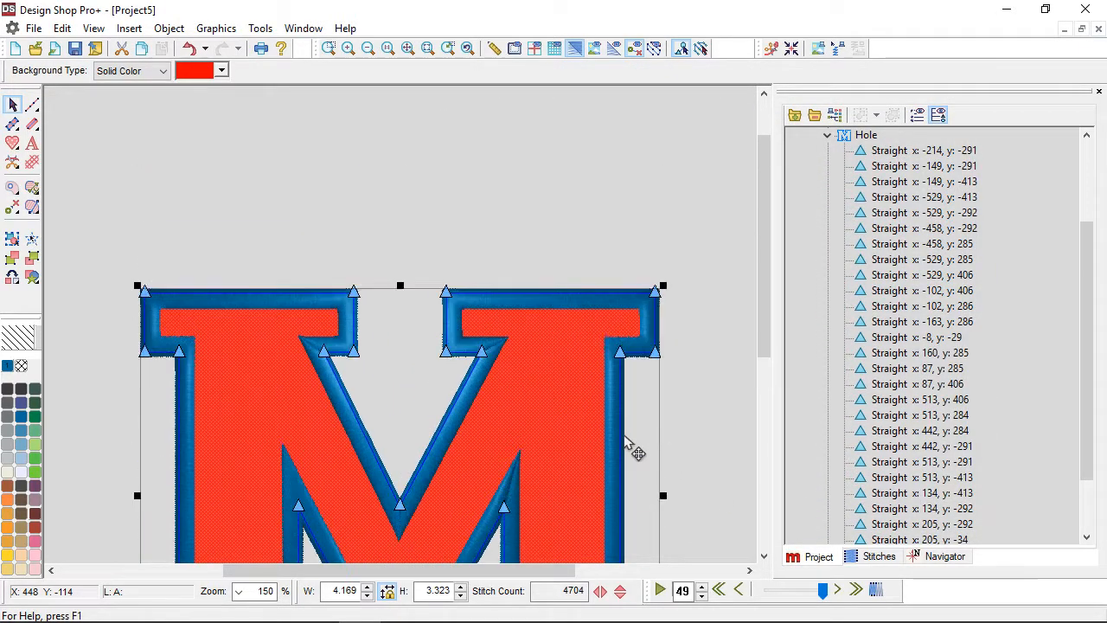
scroll(631, 446, down, 3)
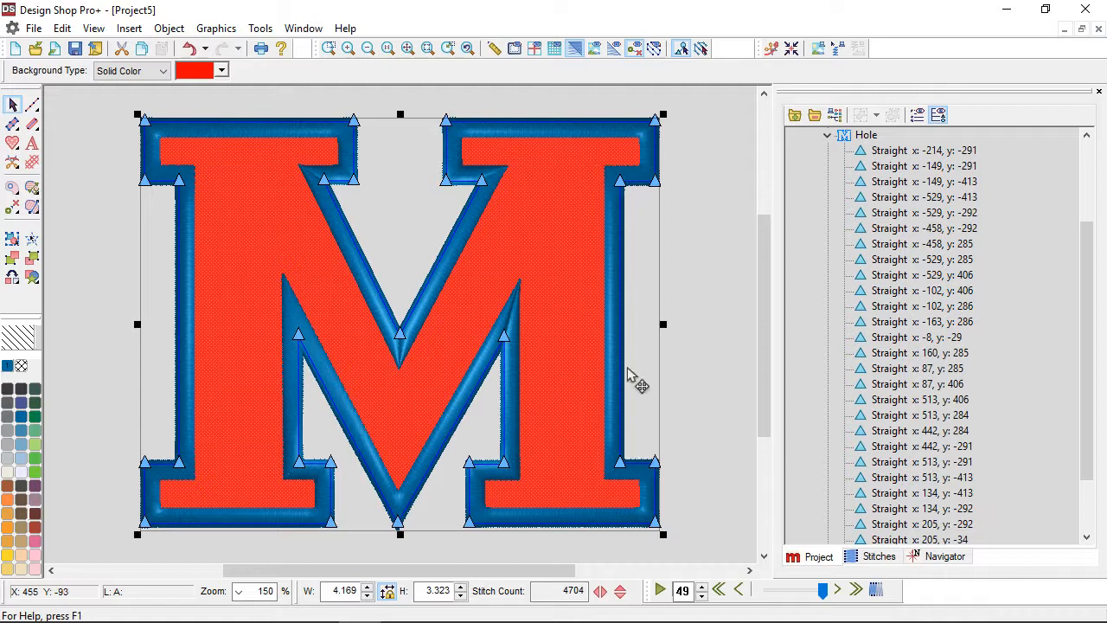
Convert the selected M applique object to wireframe elements
click(671, 268)
click(579, 322)
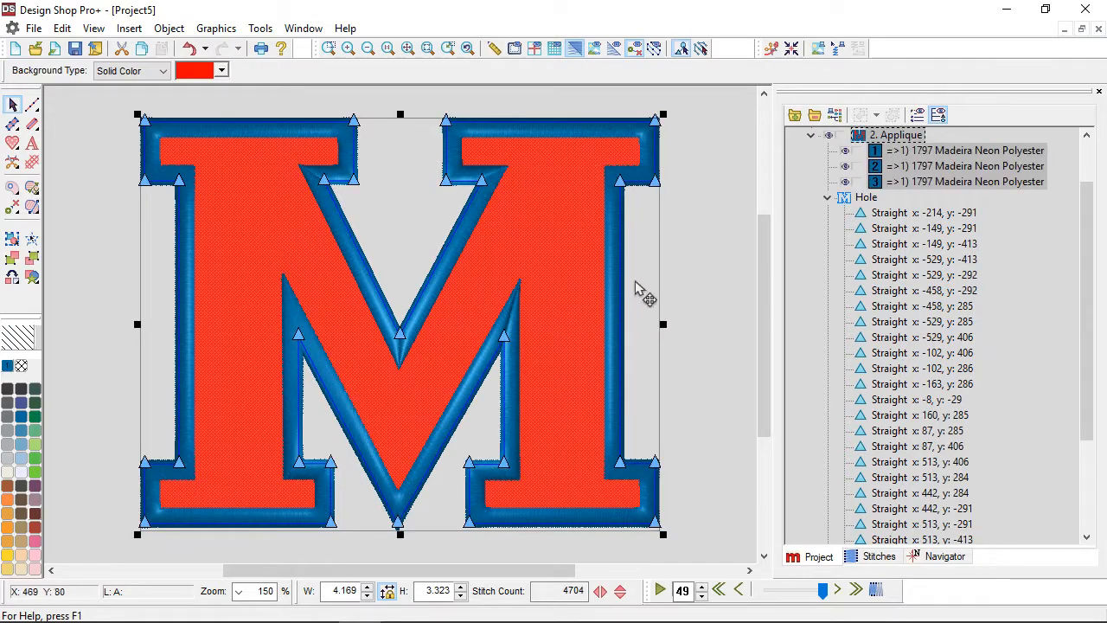
right_click(648, 270)
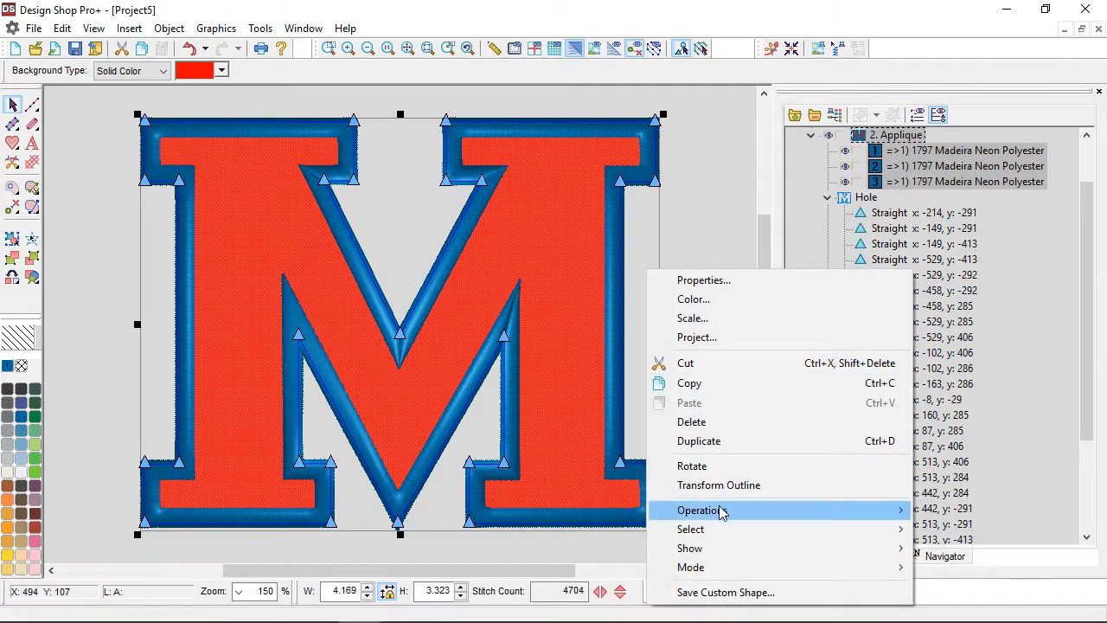
mouse_move(722, 512)
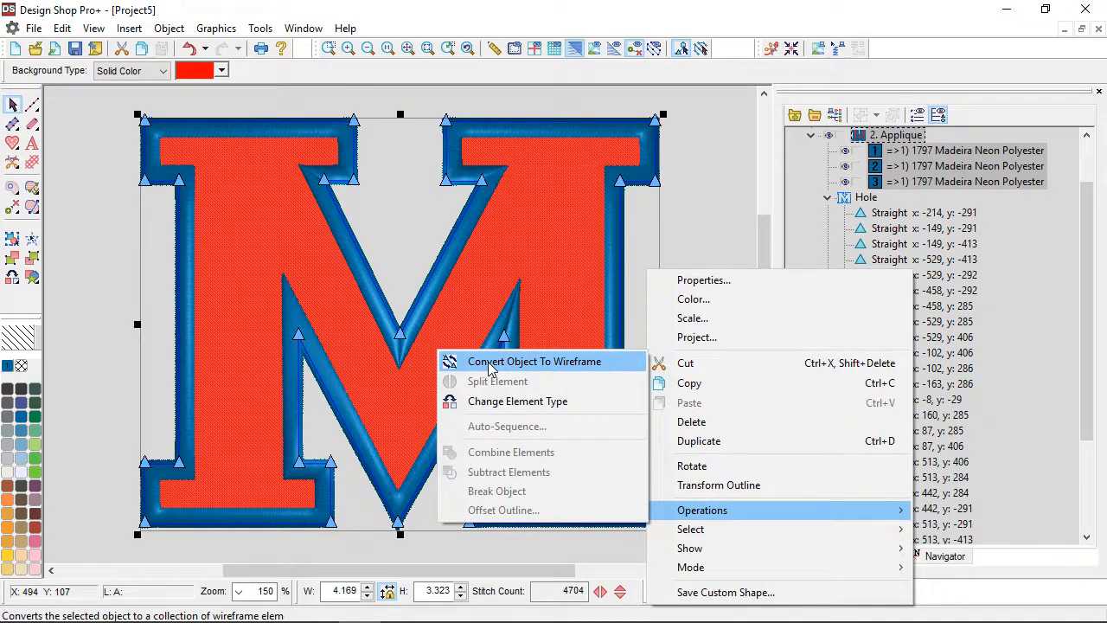
click(490, 363)
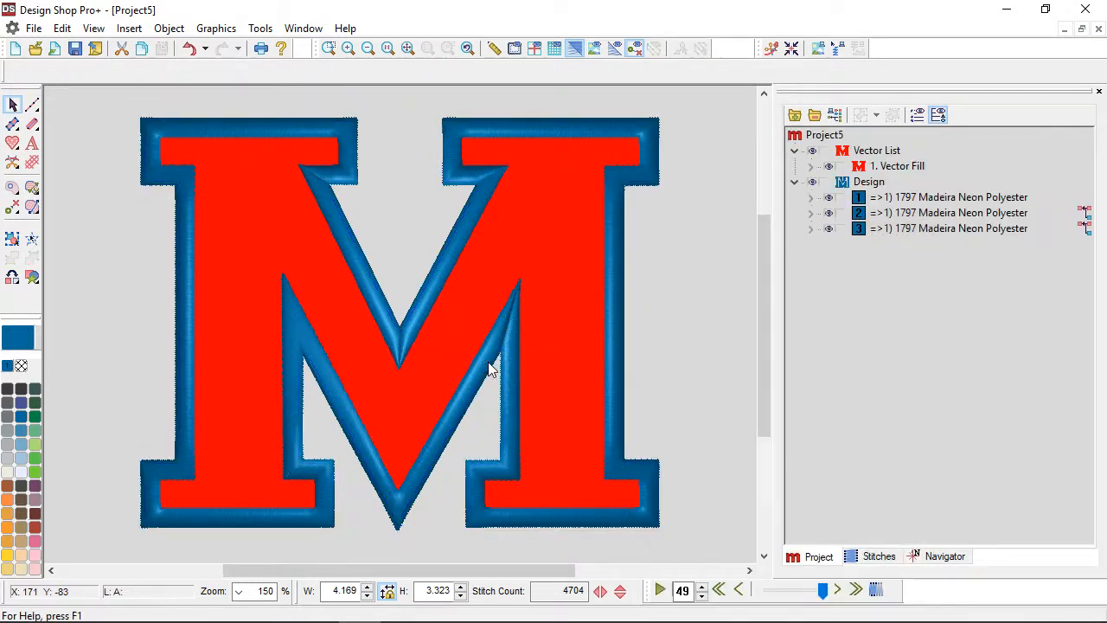
Expand the three thread color entries of the converted design and examine the third one's Single Line Custom element on the M
click(811, 198)
click(809, 229)
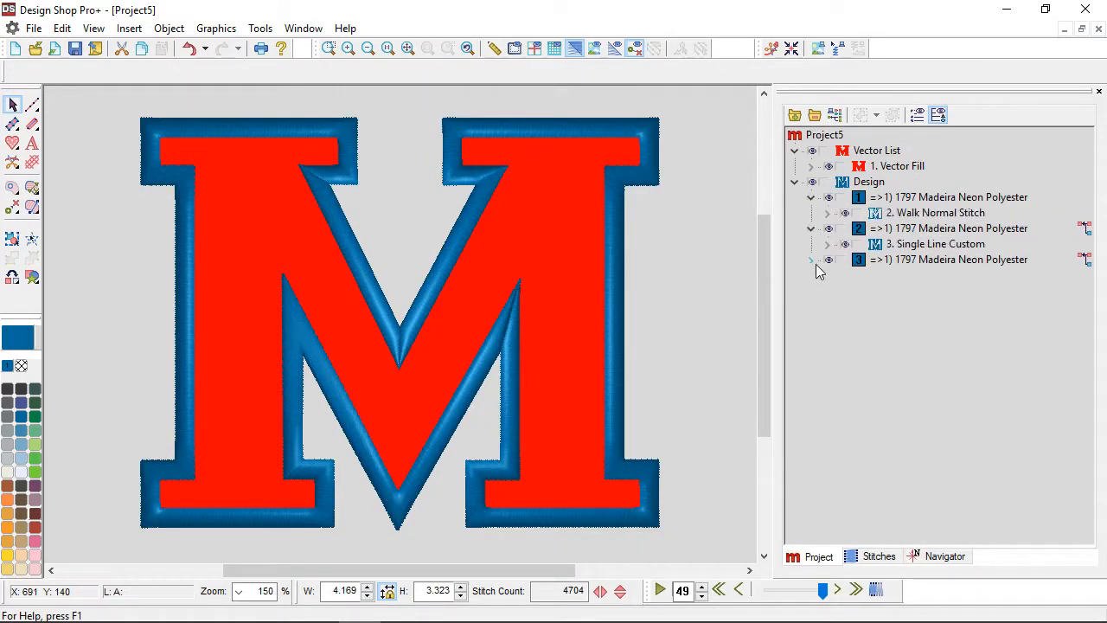
click(810, 261)
click(930, 277)
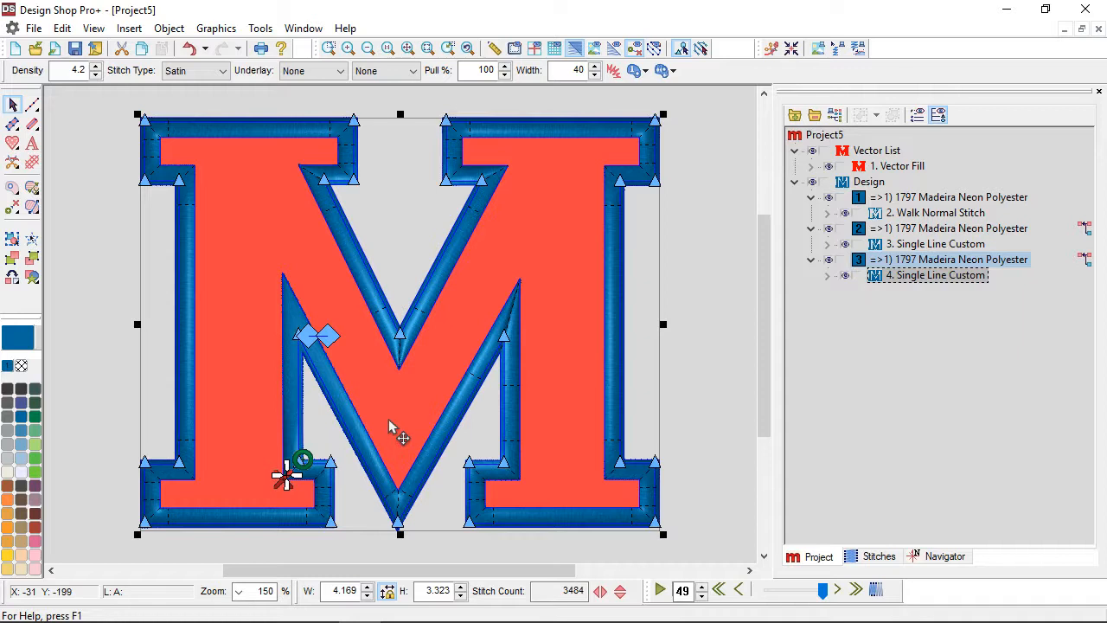
click(87, 205)
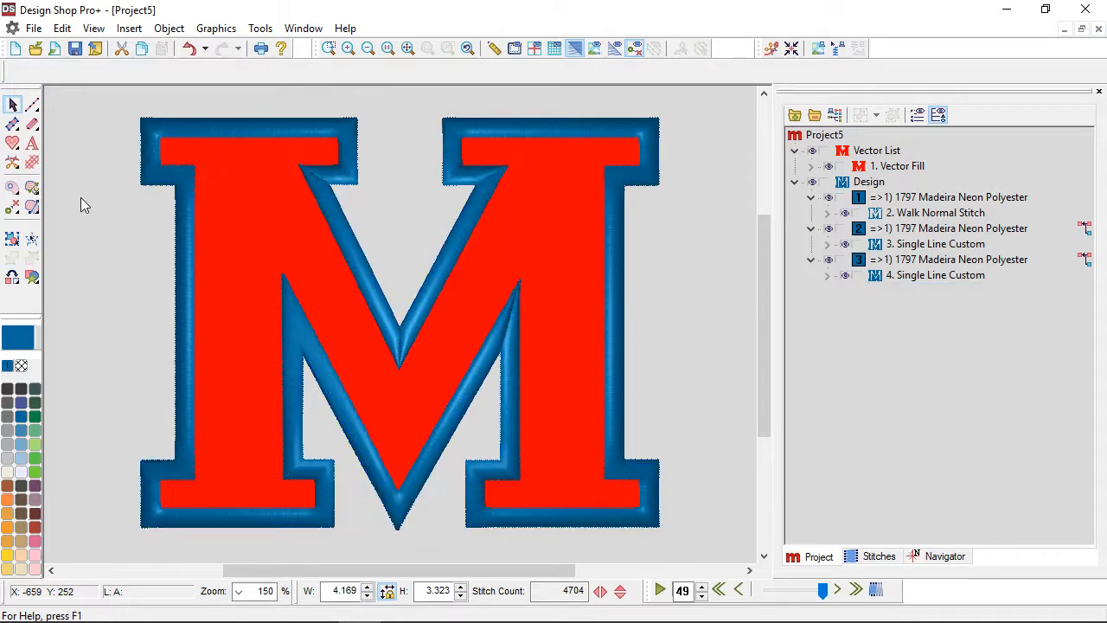